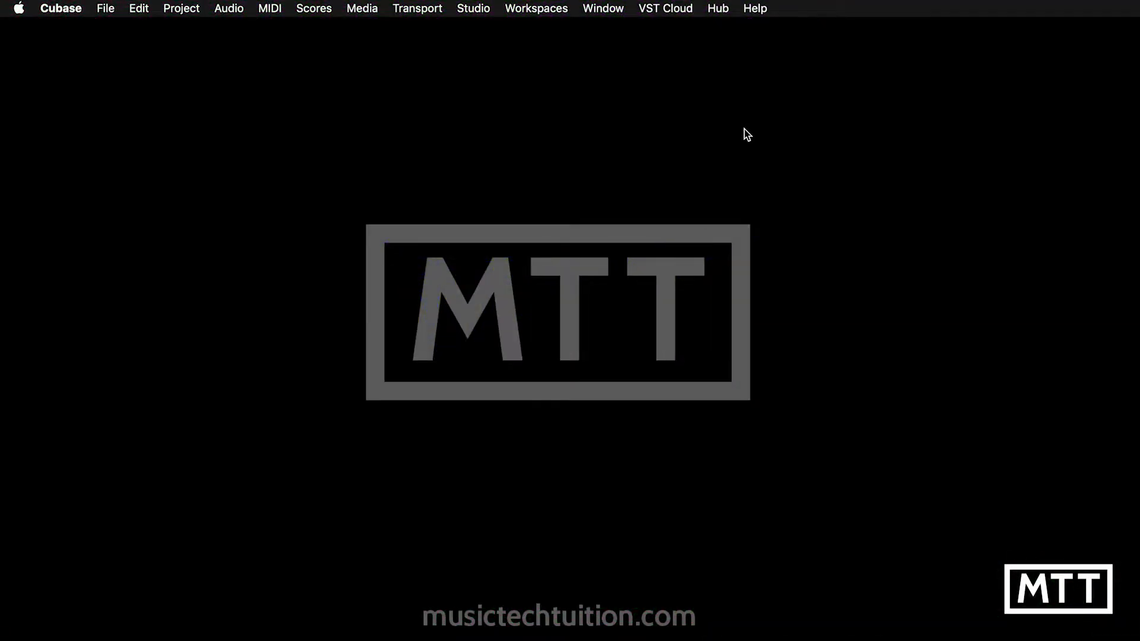
Open the Steinberg Hub and browse the Recent, Scoring, Production and Mastering templates, ending on Recording
key(super+n)
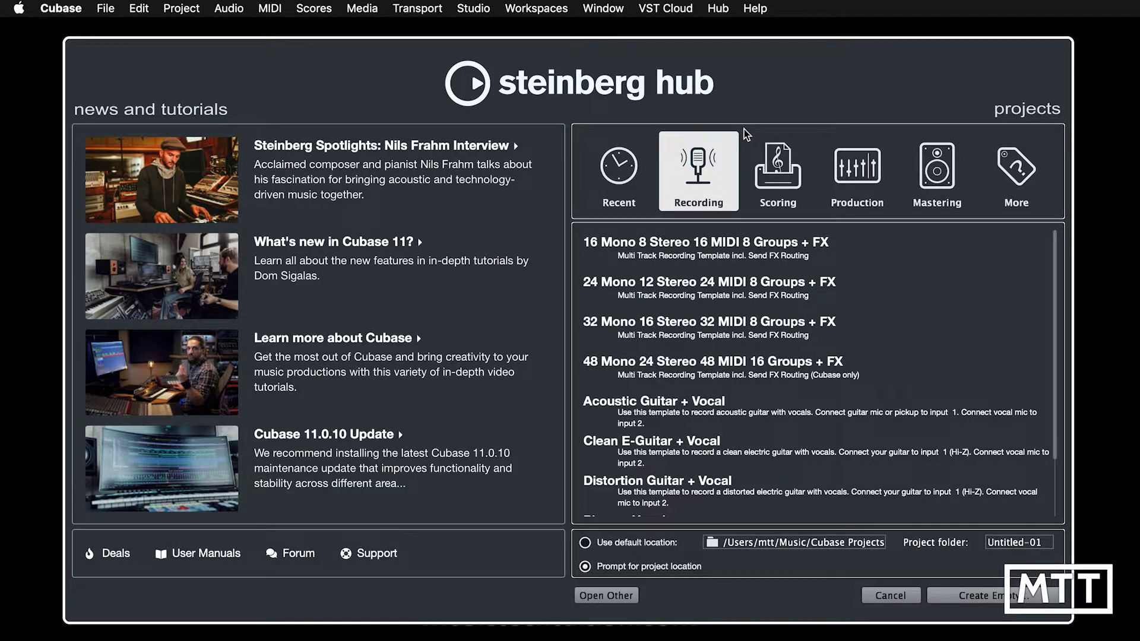
click(634, 169)
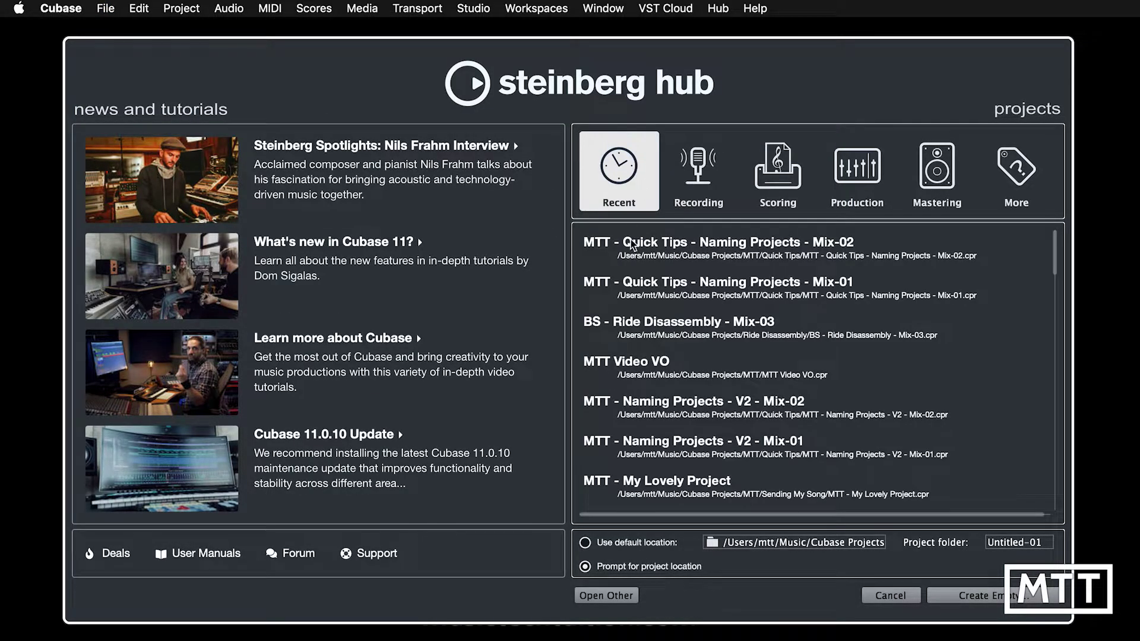
click(697, 202)
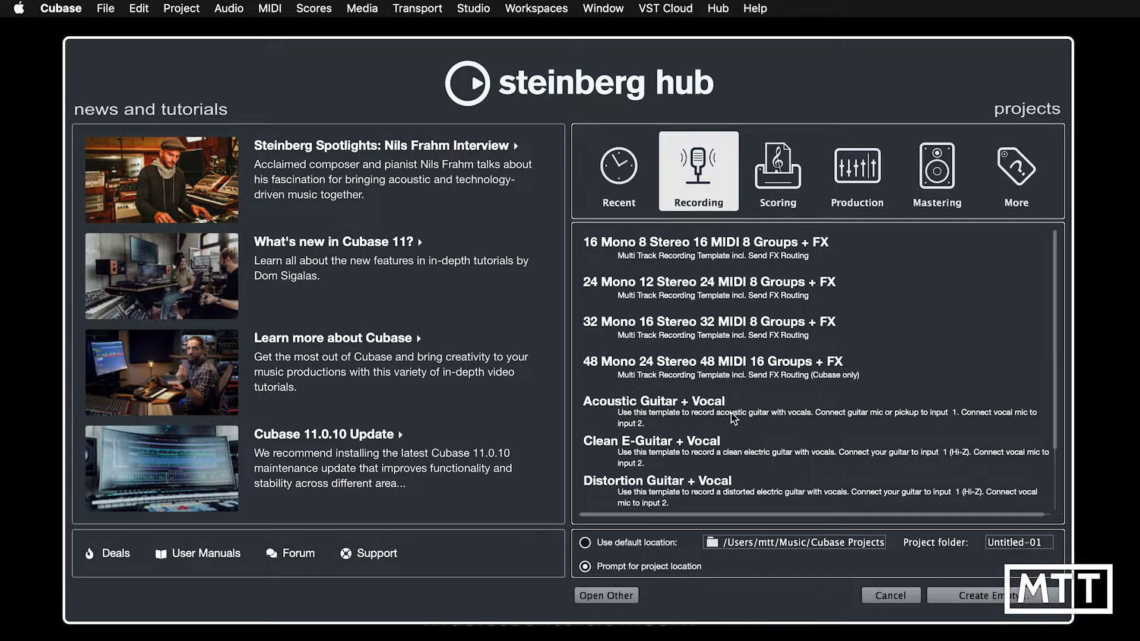
scroll(731, 416, down, 3)
scroll(730, 415, up, 3)
click(778, 186)
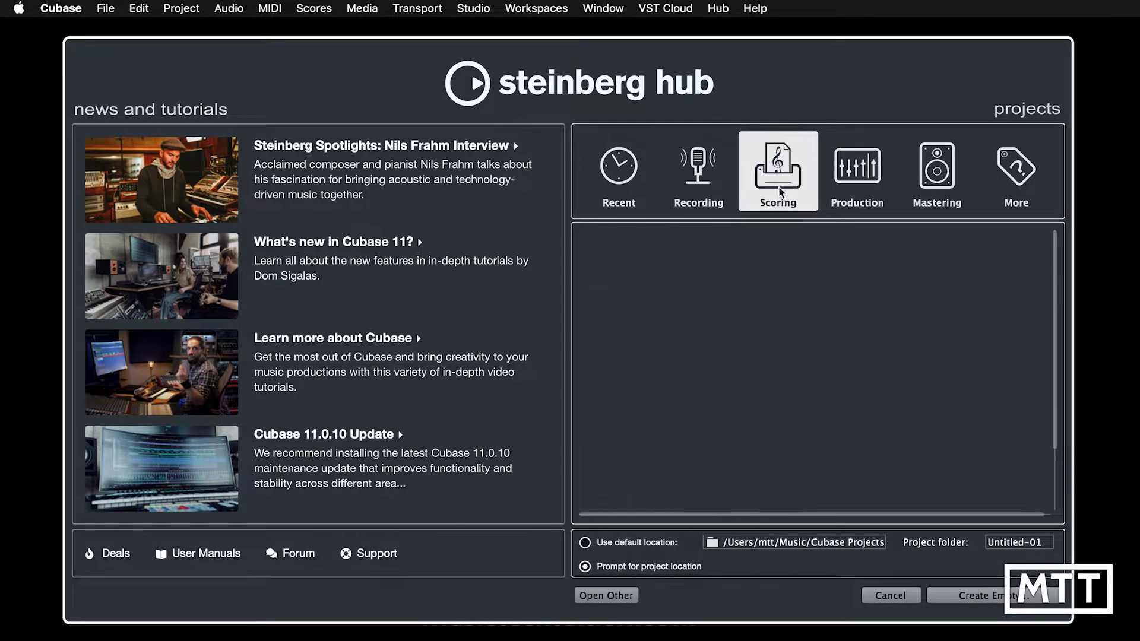
click(866, 188)
click(921, 190)
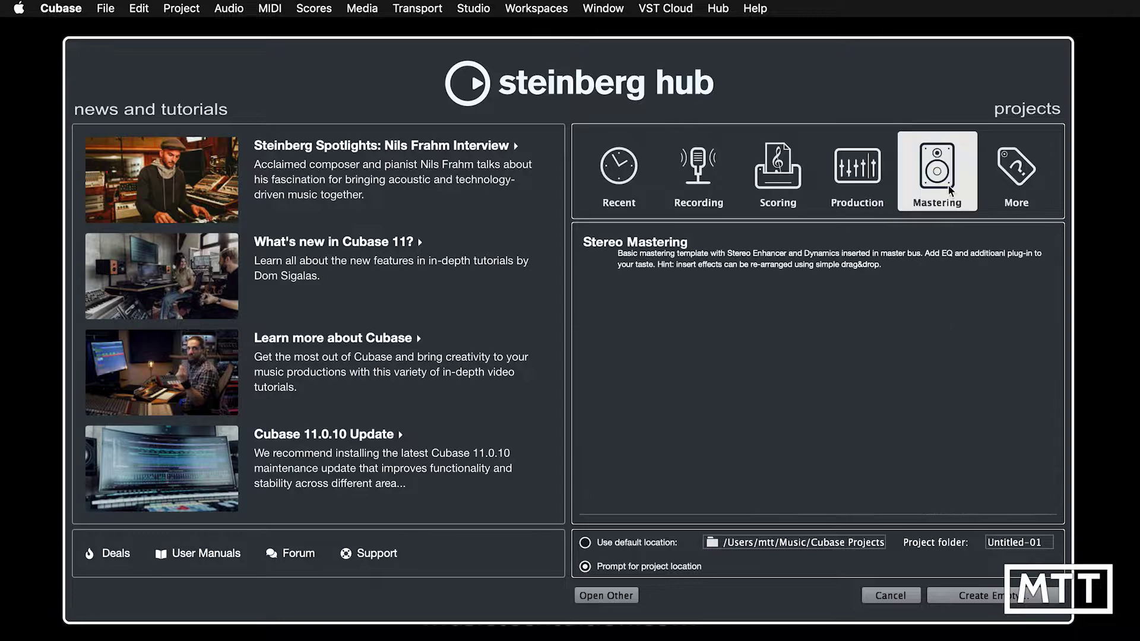
click(838, 186)
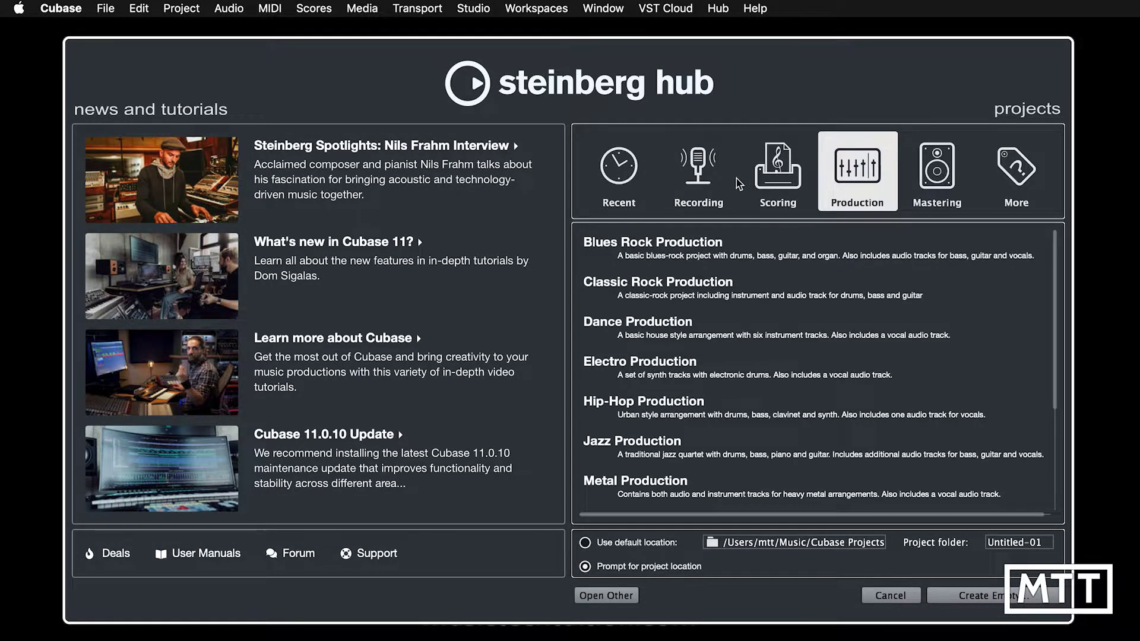
click(693, 178)
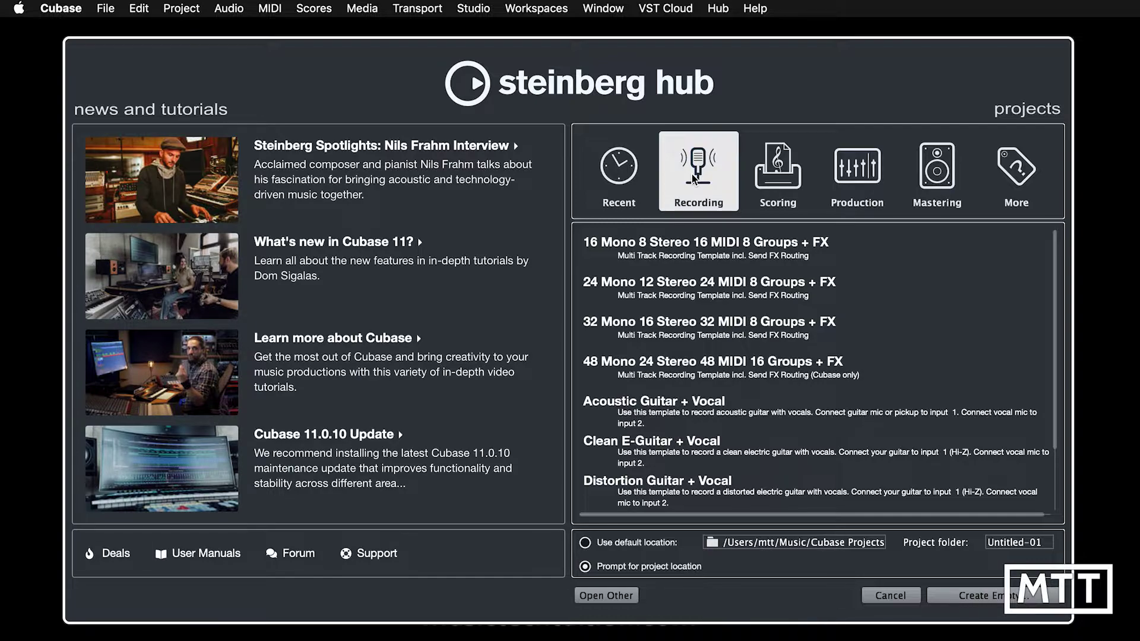
Create an empty project from the Recent page, keeping Quick Tips as its location
click(624, 193)
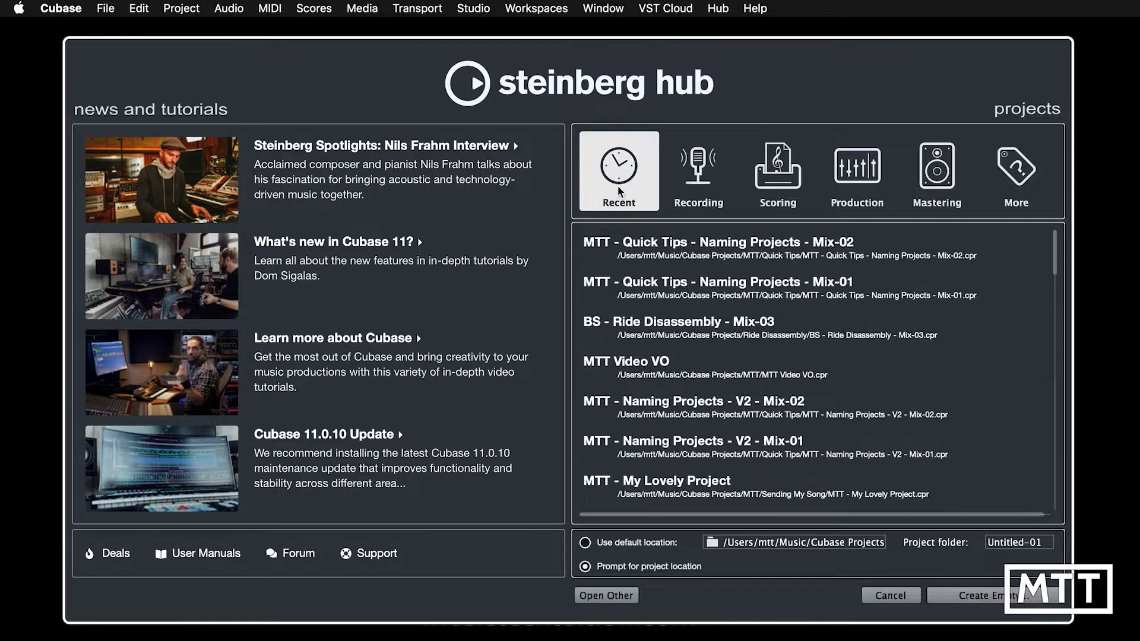
click(983, 599)
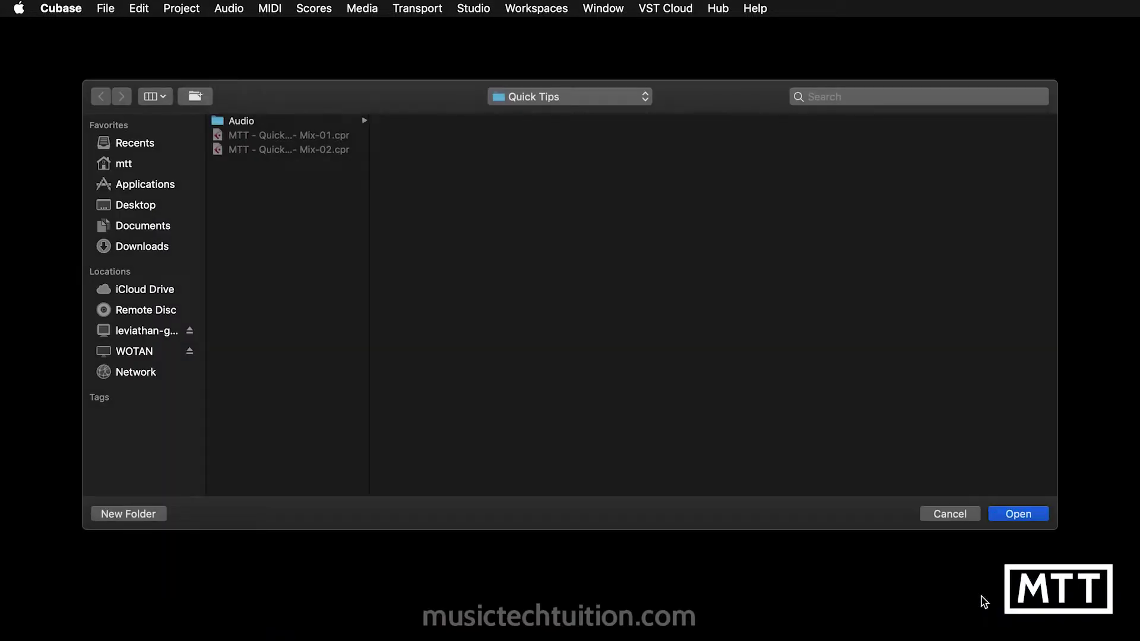
click(1017, 513)
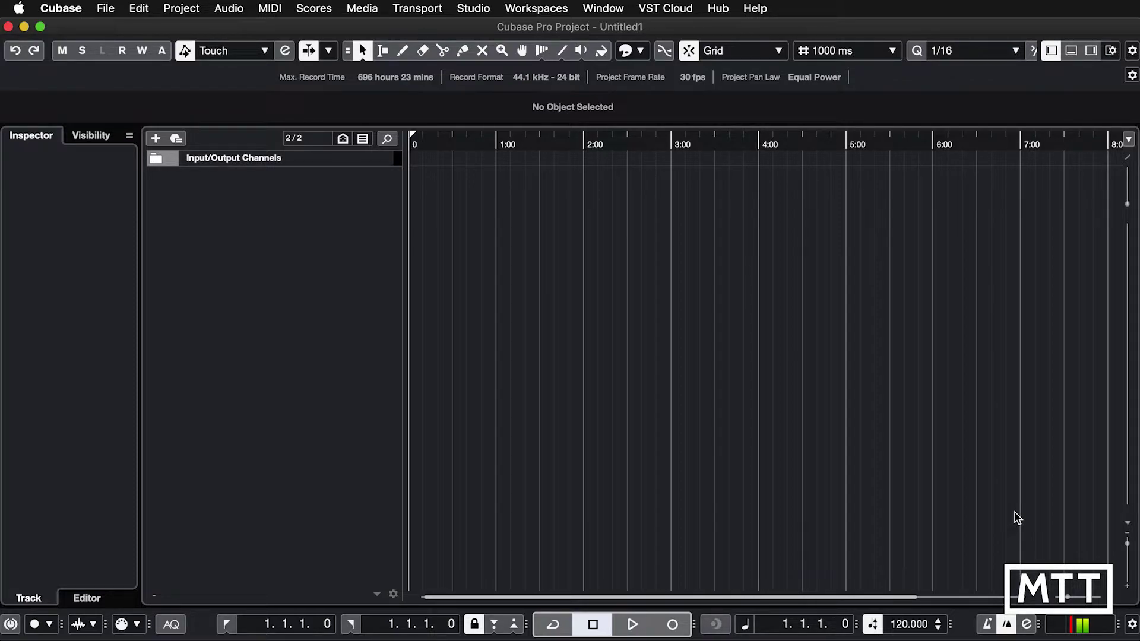
Add a stereo audio track named 'Cubase Audio'
right_click(319, 193)
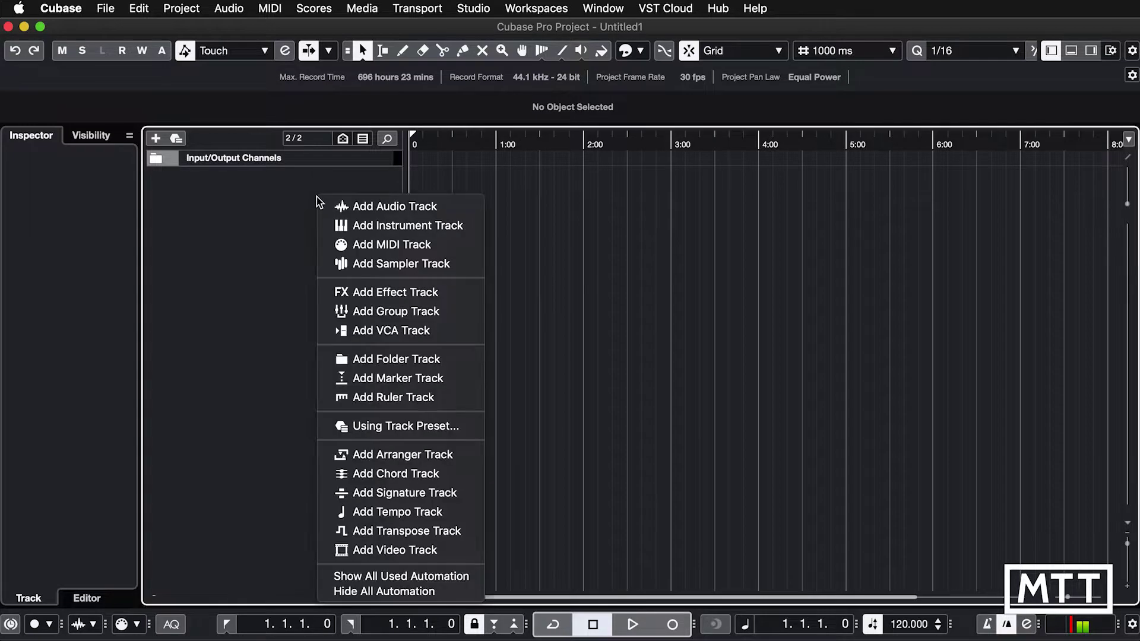
click(379, 205)
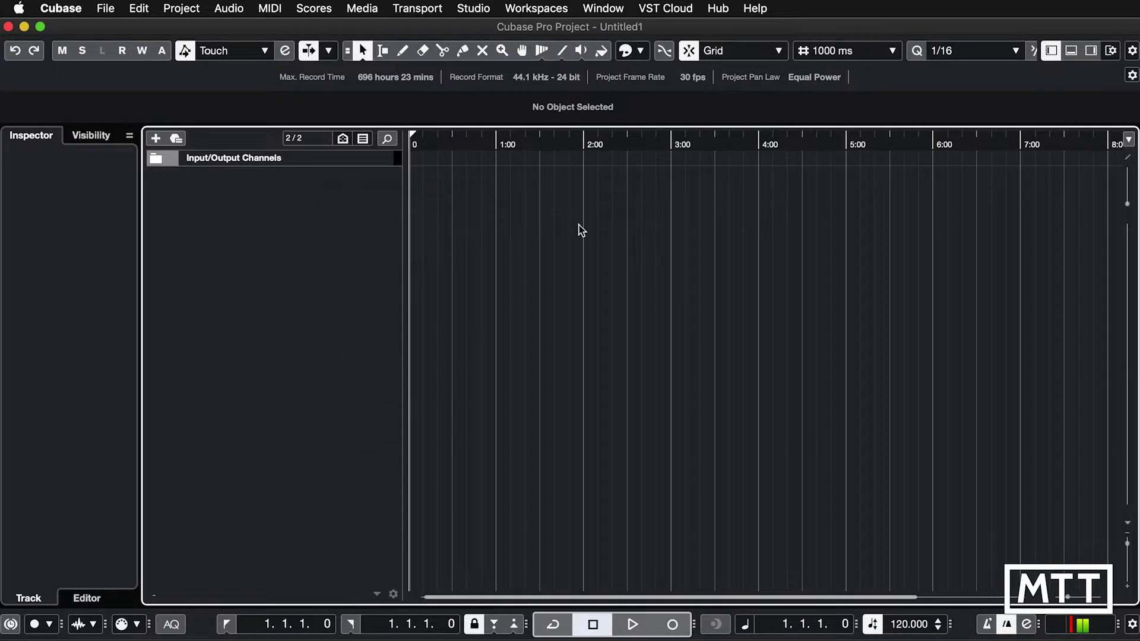
click(624, 258)
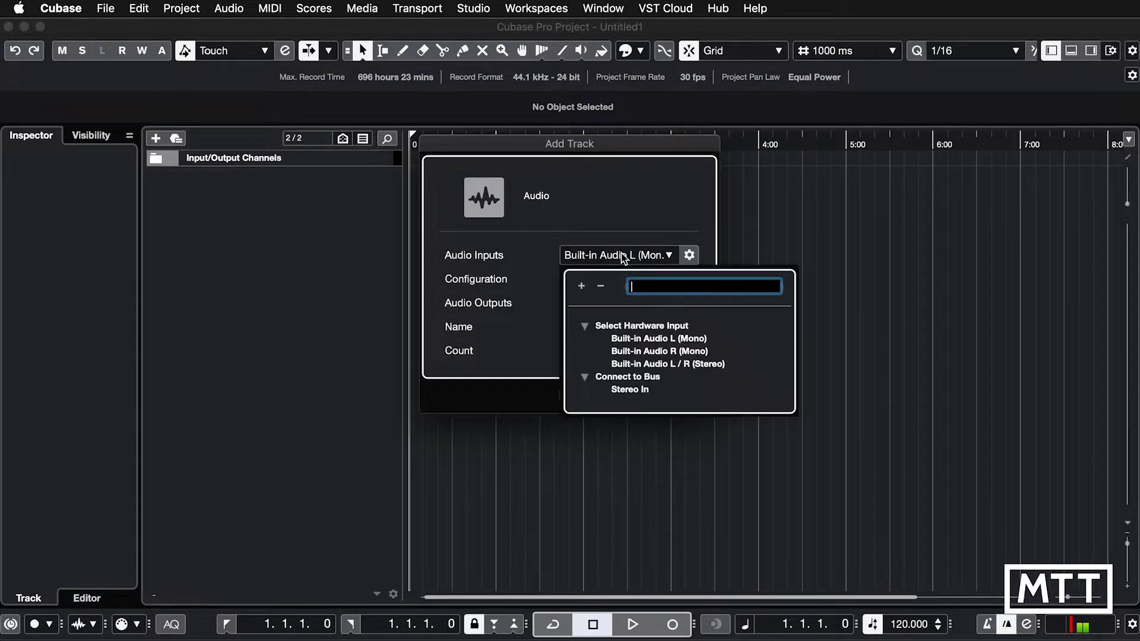
click(563, 241)
click(592, 280)
click(593, 311)
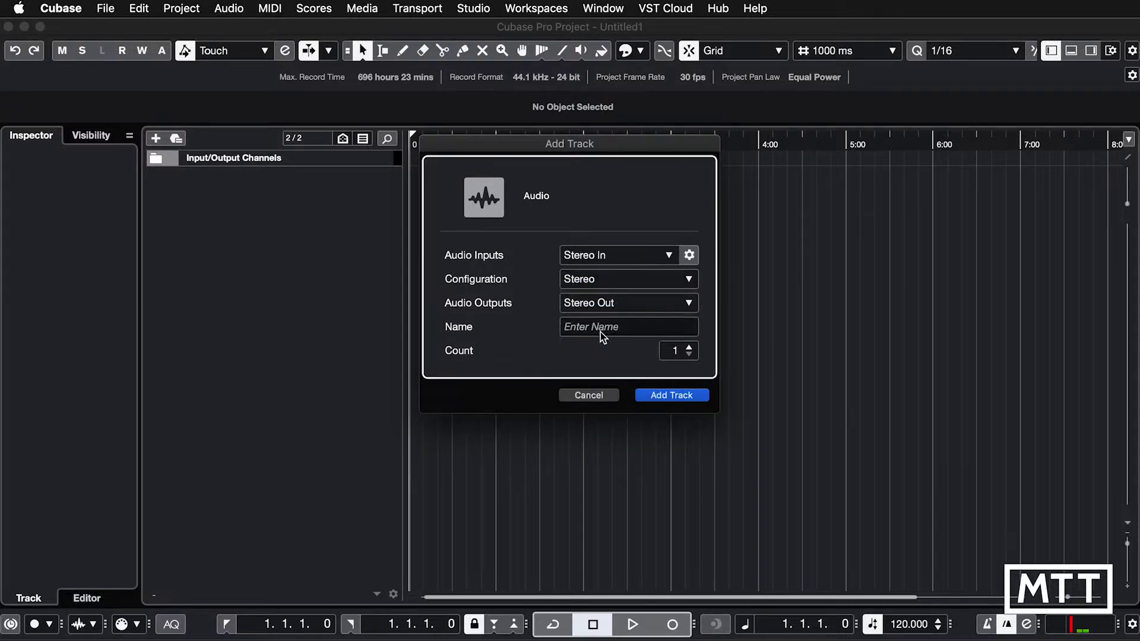
click(600, 332)
text(Cubase Audio)
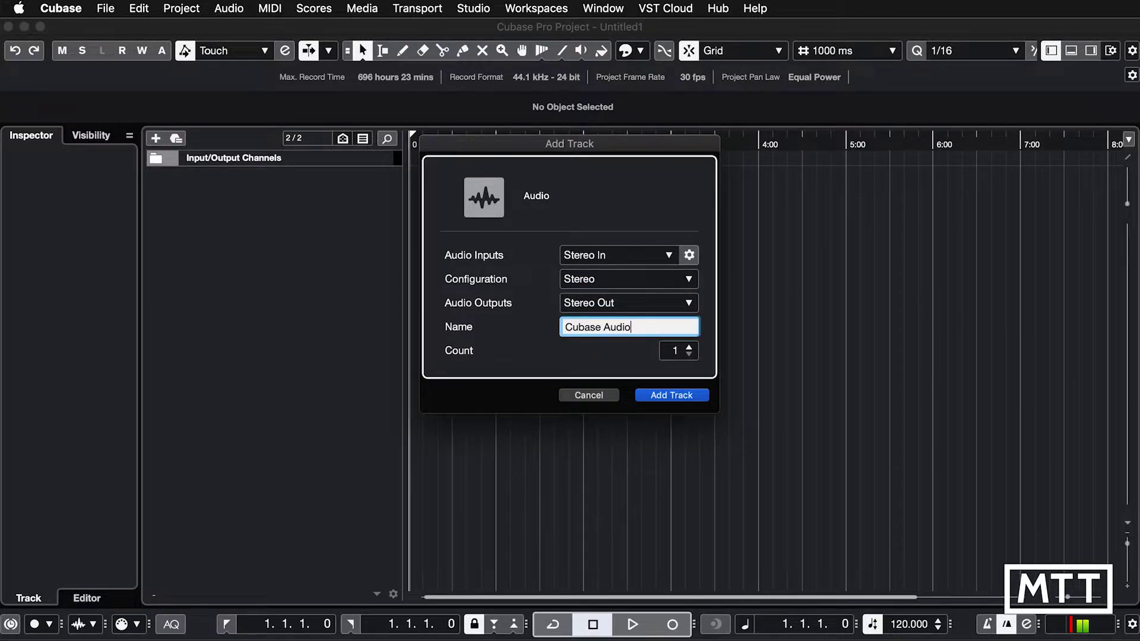
key(Return)
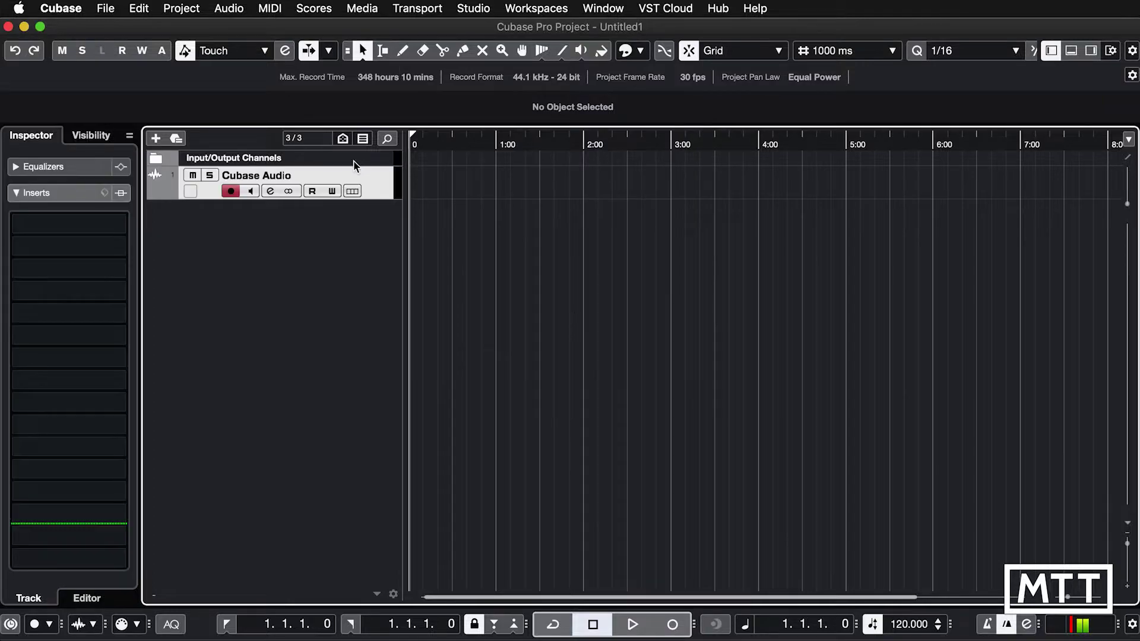
Add a mono audio track named 'DJ VO'
right_click(295, 229)
click(319, 239)
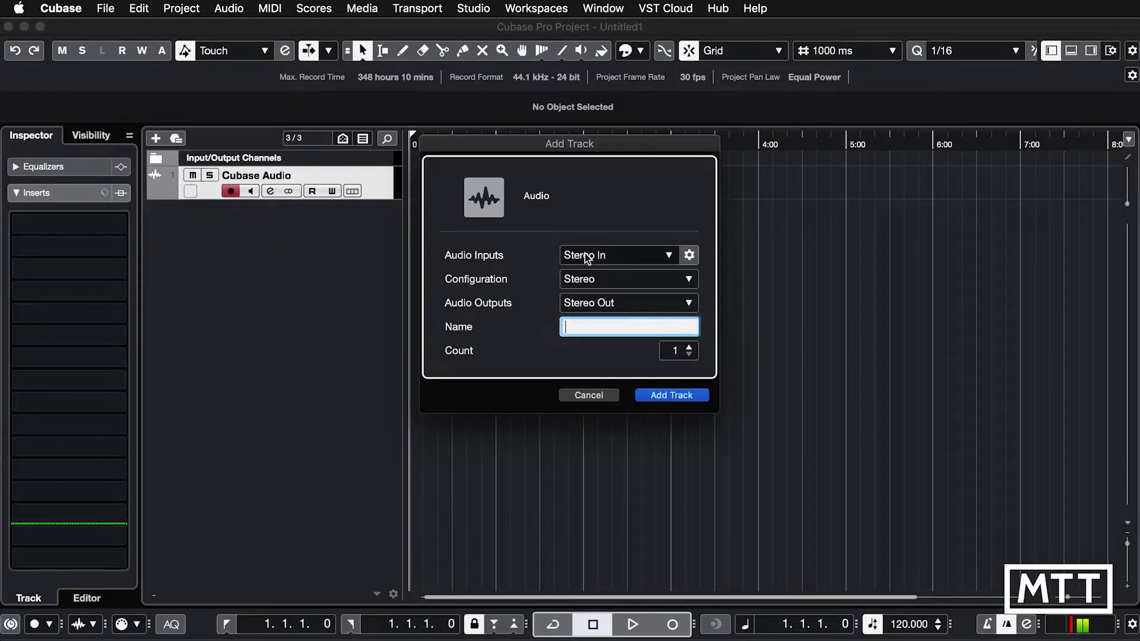
click(594, 276)
click(601, 282)
click(611, 329)
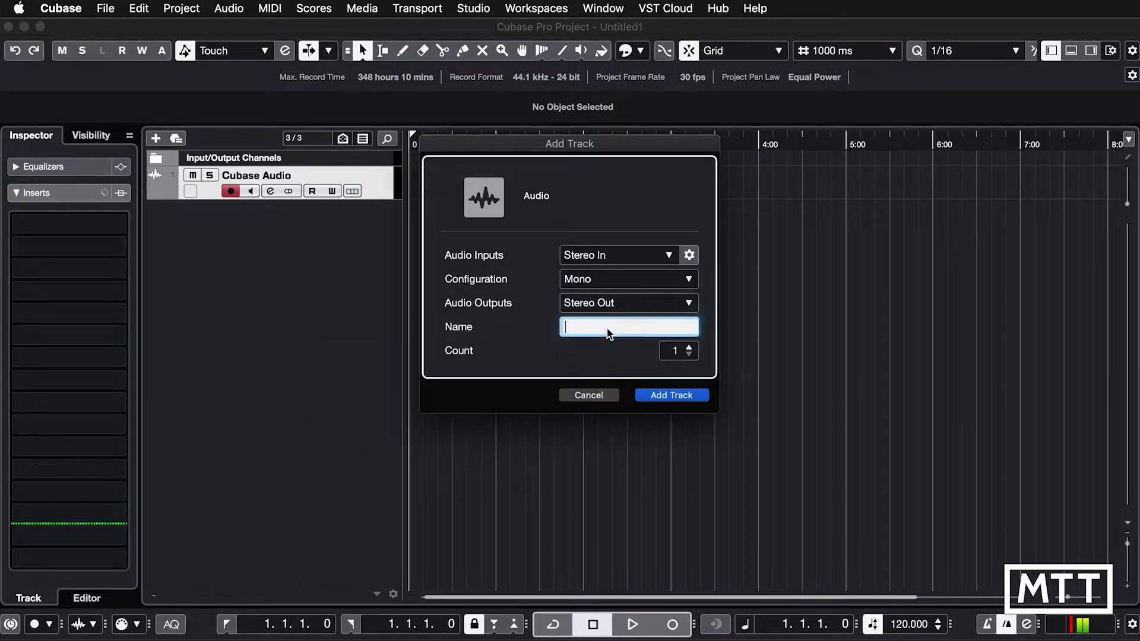
text(DJ V)
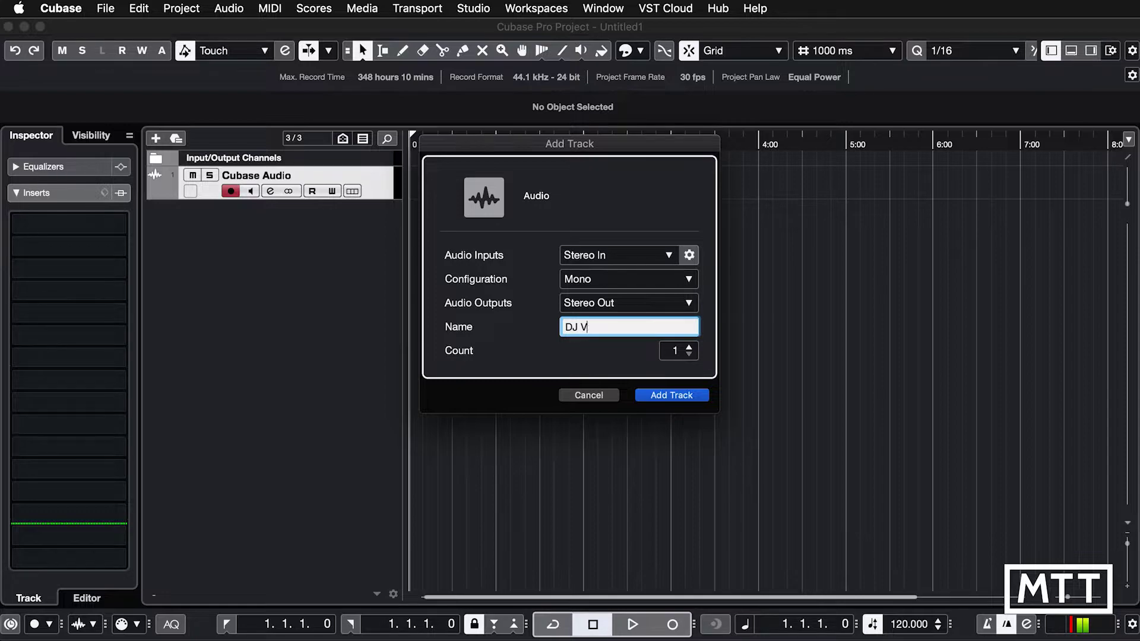
text(O)
key(Return)
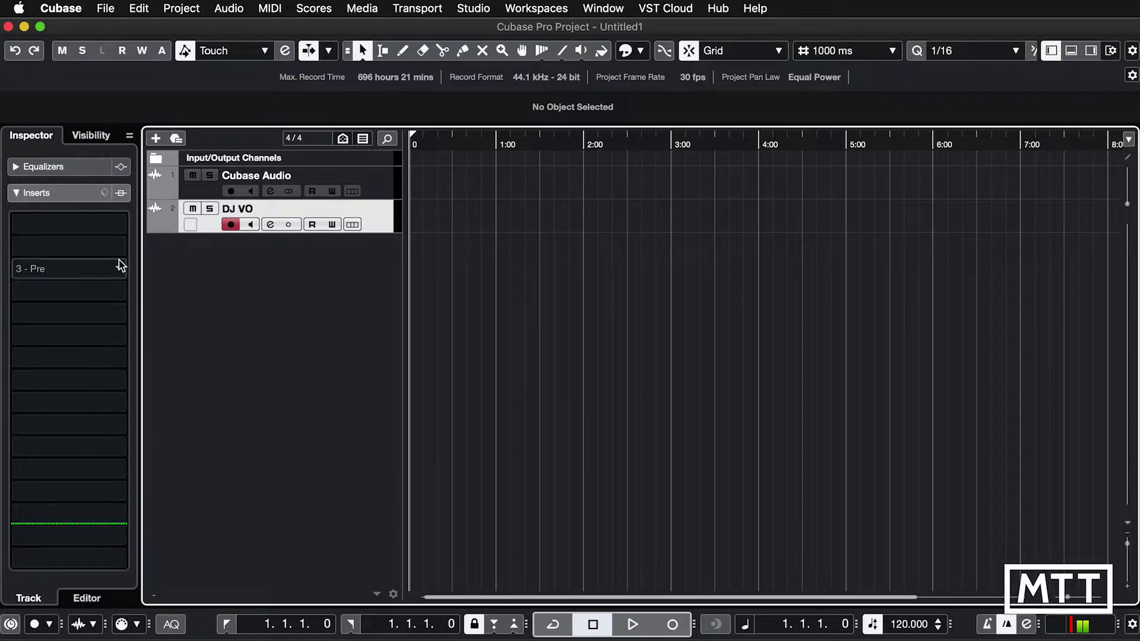
Insert a Gate plug-in on the DJ VO track
click(92, 266)
text(gate)
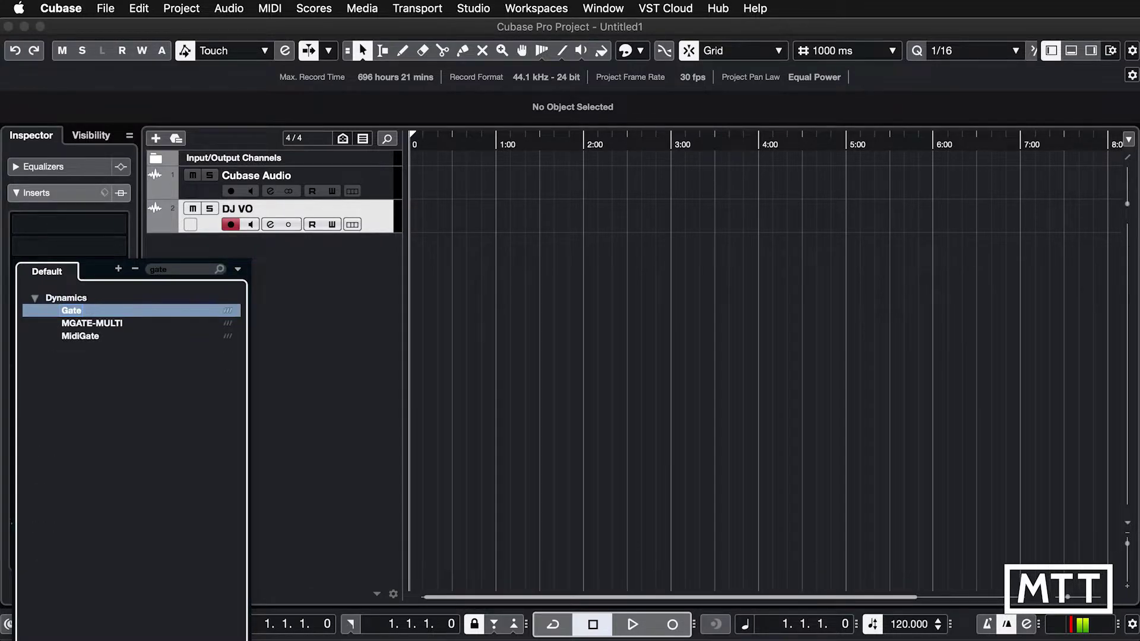
key(Return)
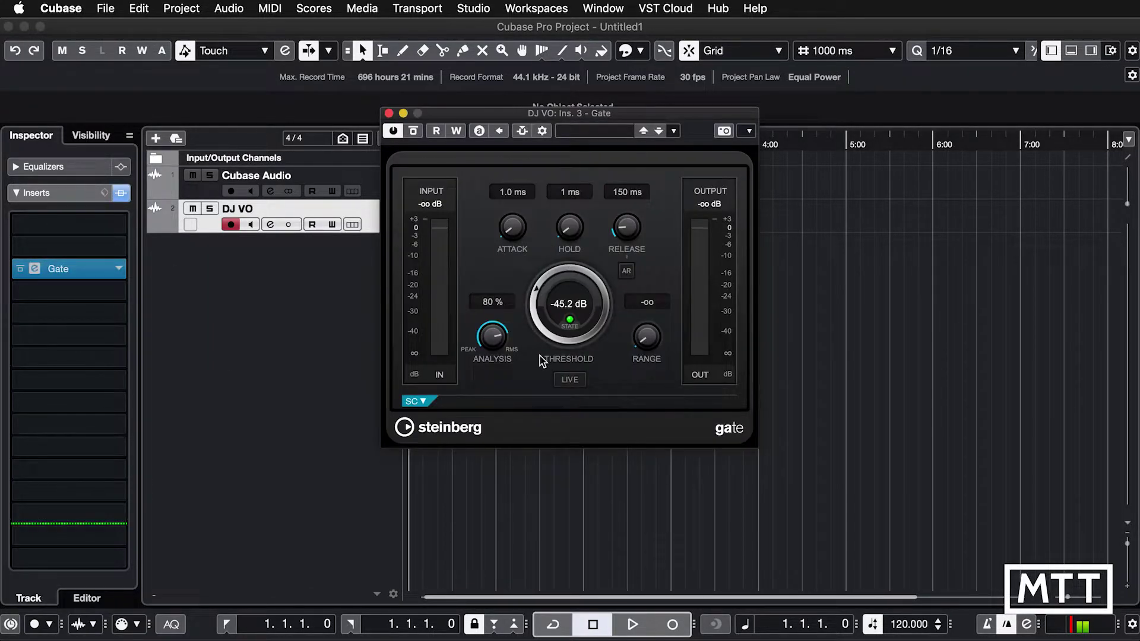
scroll(540, 356, down, 5)
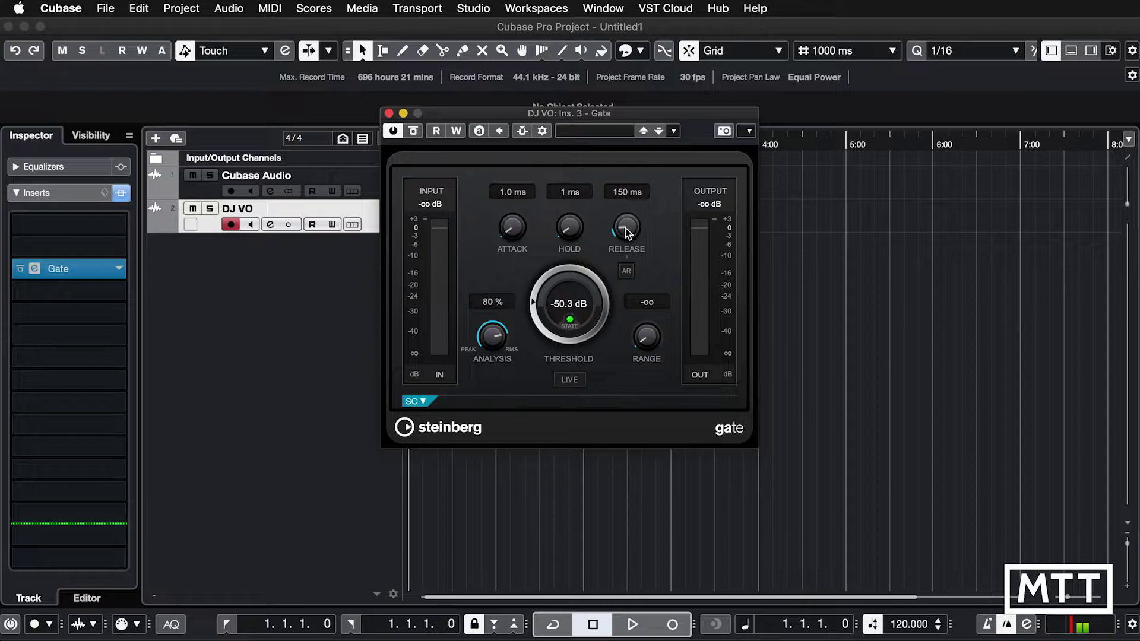
scroll(626, 231, down, 5)
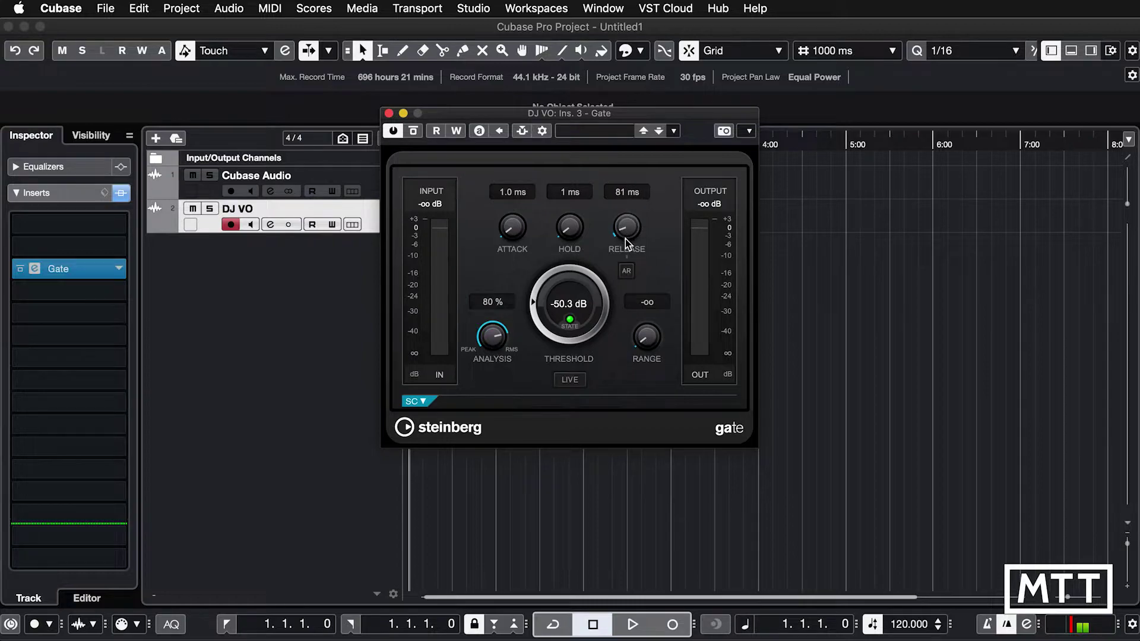
click(388, 112)
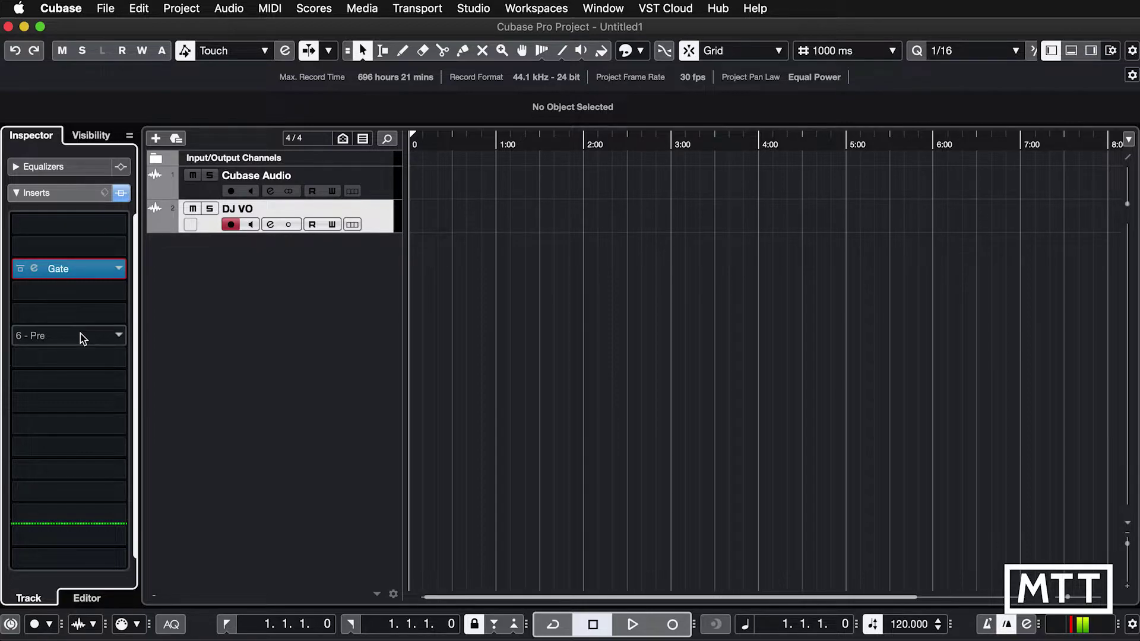
Insert a MultibandCompressor on DJ VO and load its R&B Master preset
click(84, 428)
text(mult)
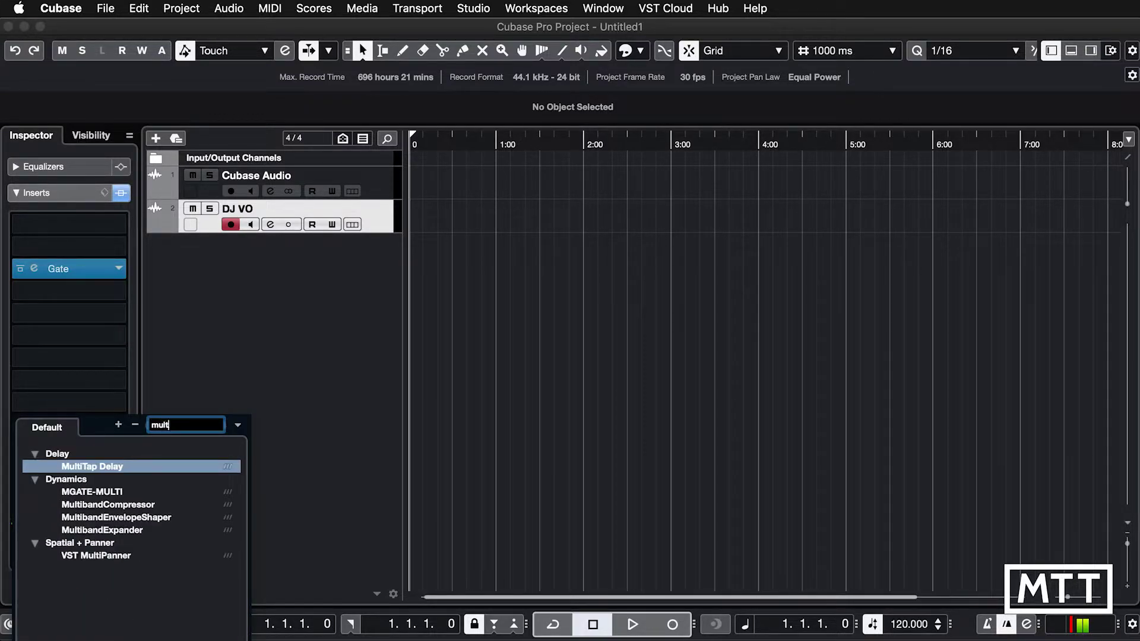
key(Down)
key(Down)
key(Down)
key(Up)
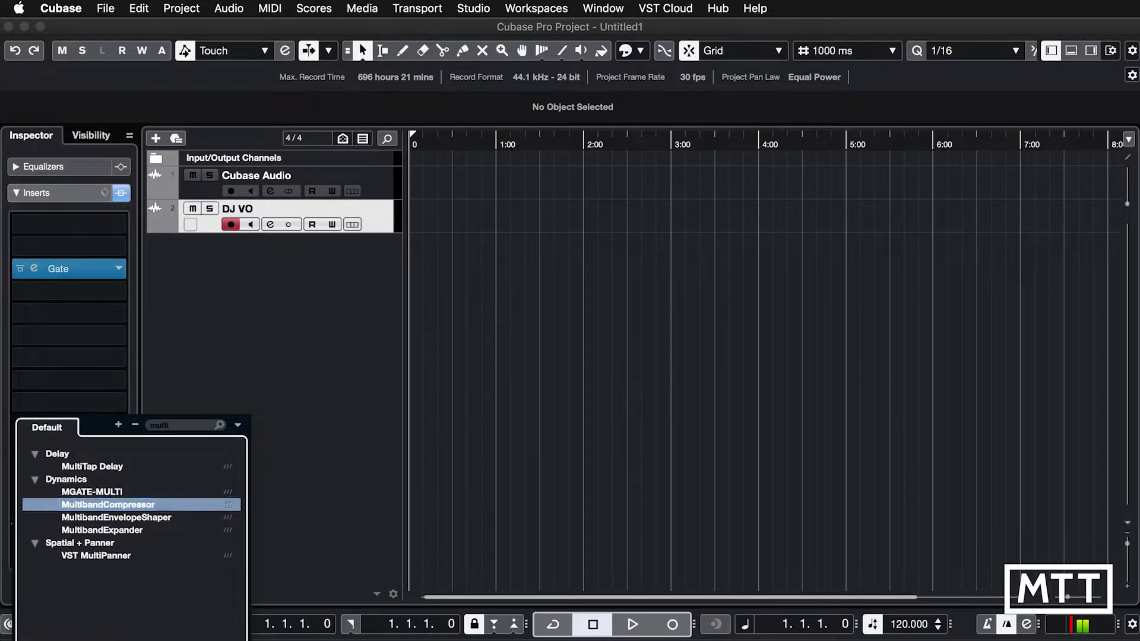
key(Return)
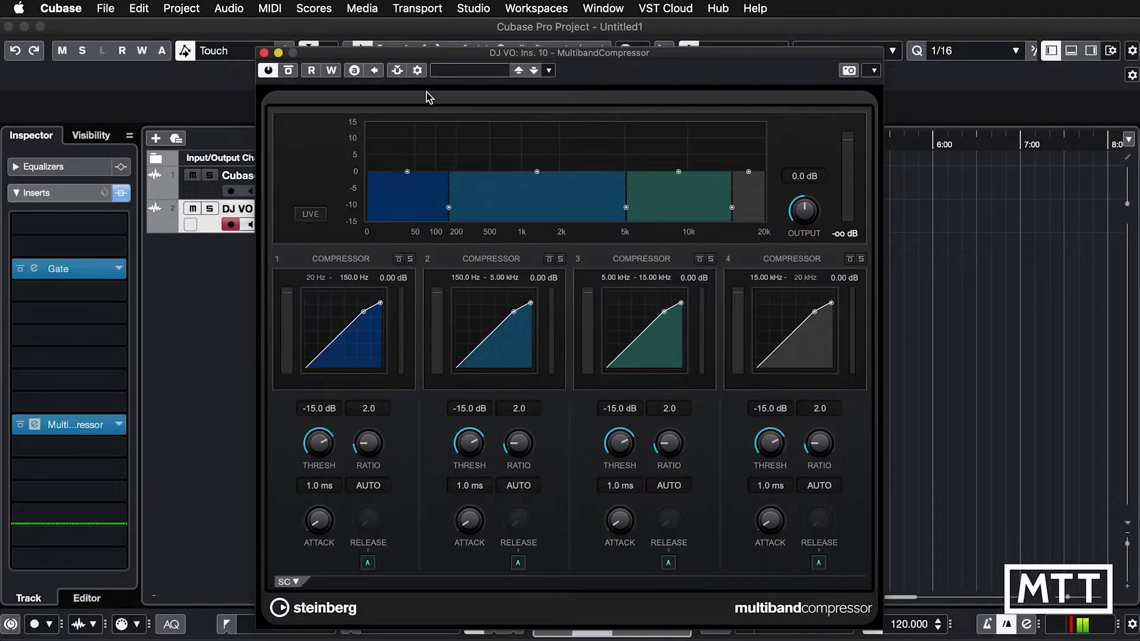
click(443, 74)
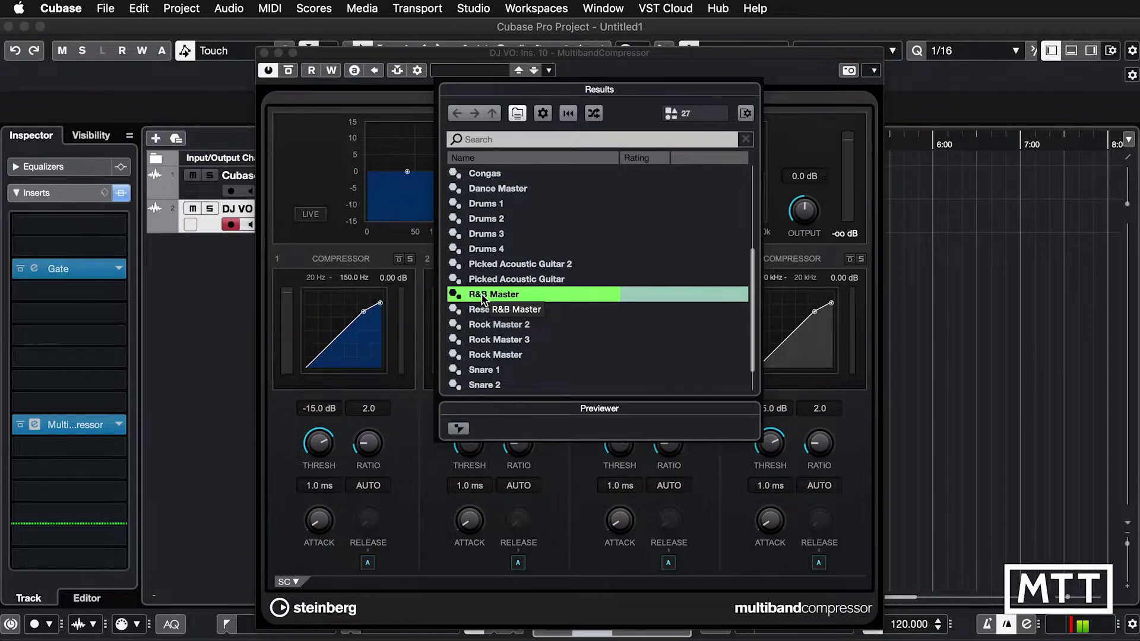
double_click(482, 295)
click(264, 53)
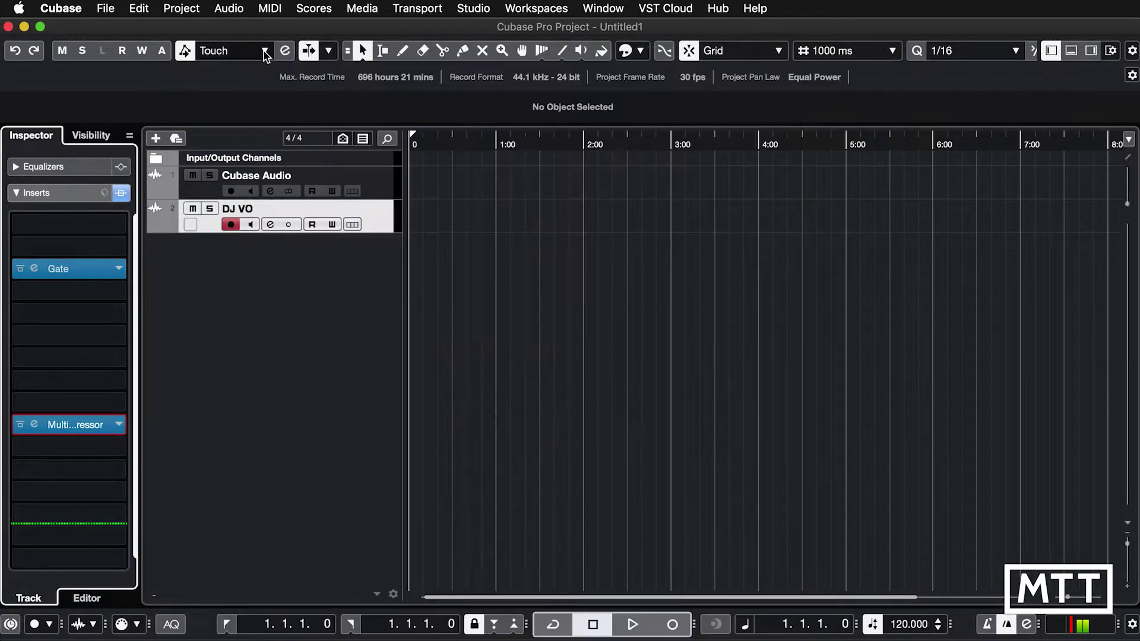
Load a Compressor into an empty insert slot on the Cubase Audio track
click(378, 188)
click(84, 293)
text(comp)
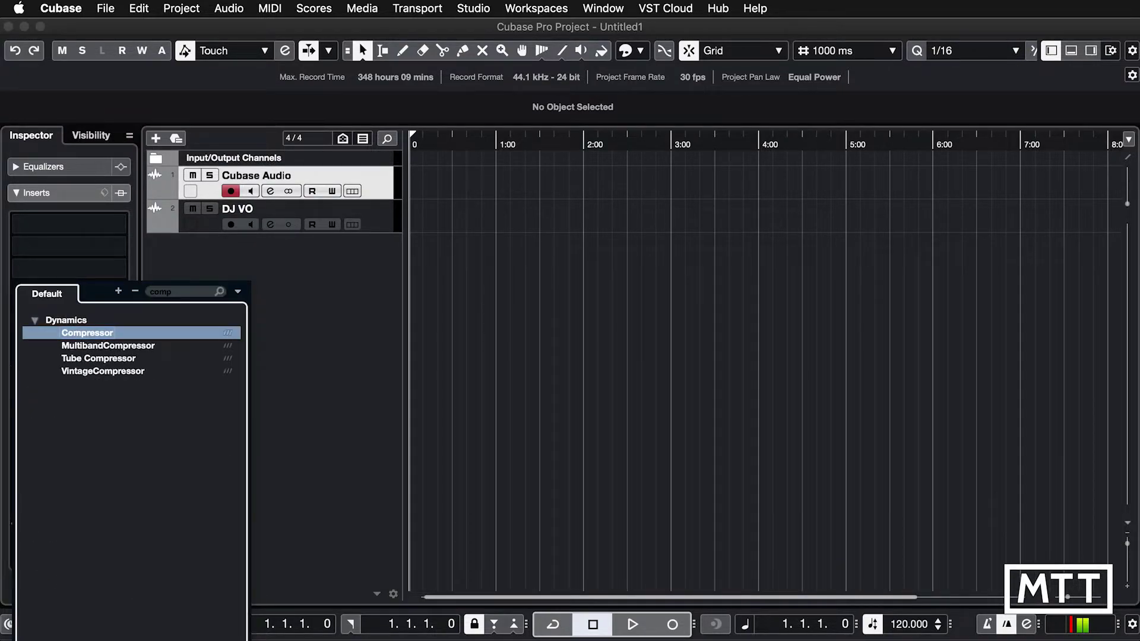
key(Return)
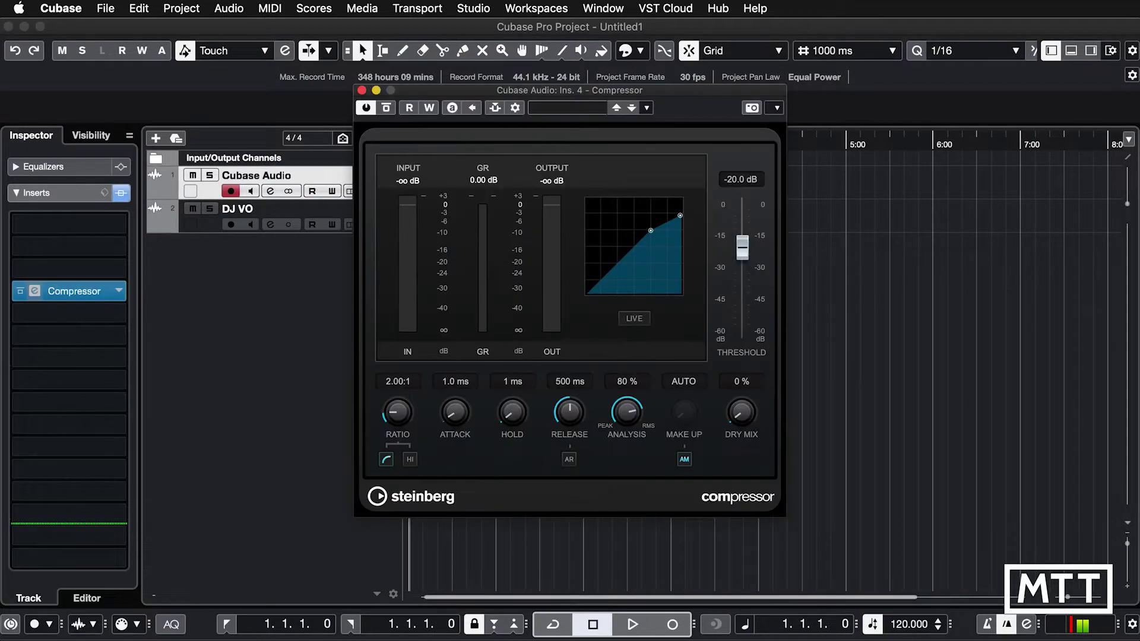
Route DJ VO as the Compressor's side-chain source and enable side-chain
click(517, 109)
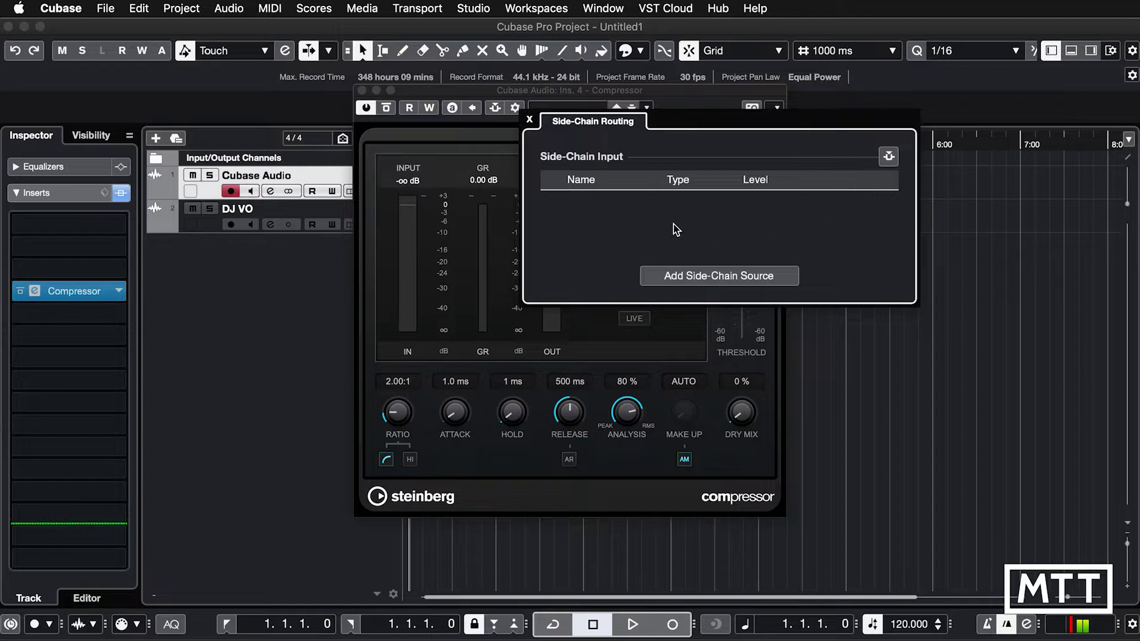
click(731, 280)
click(779, 345)
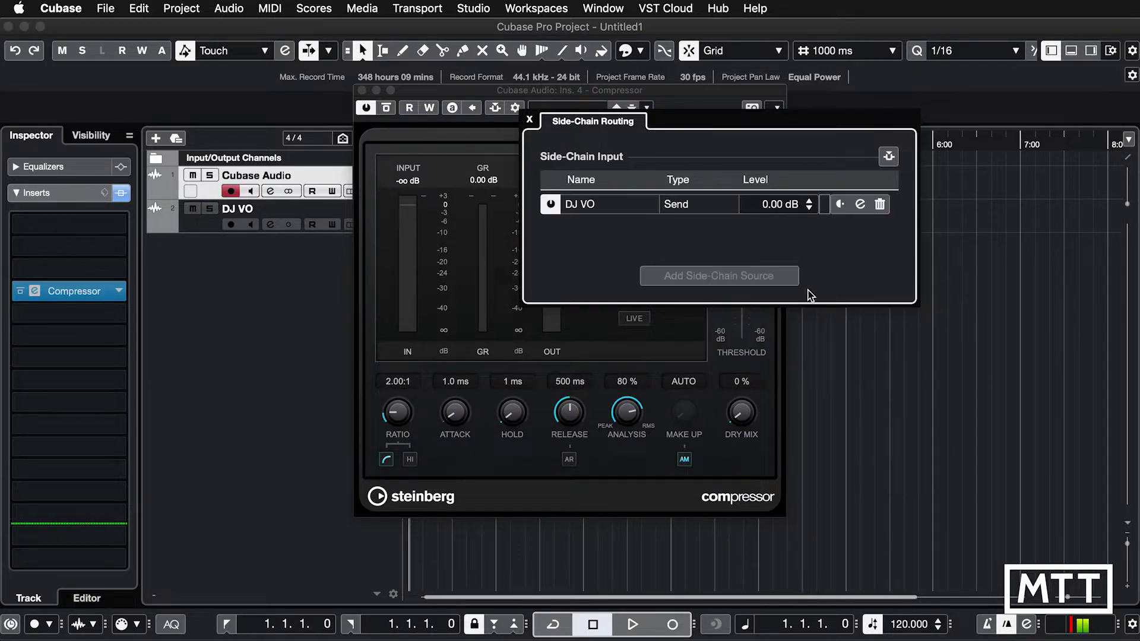
click(529, 119)
click(495, 107)
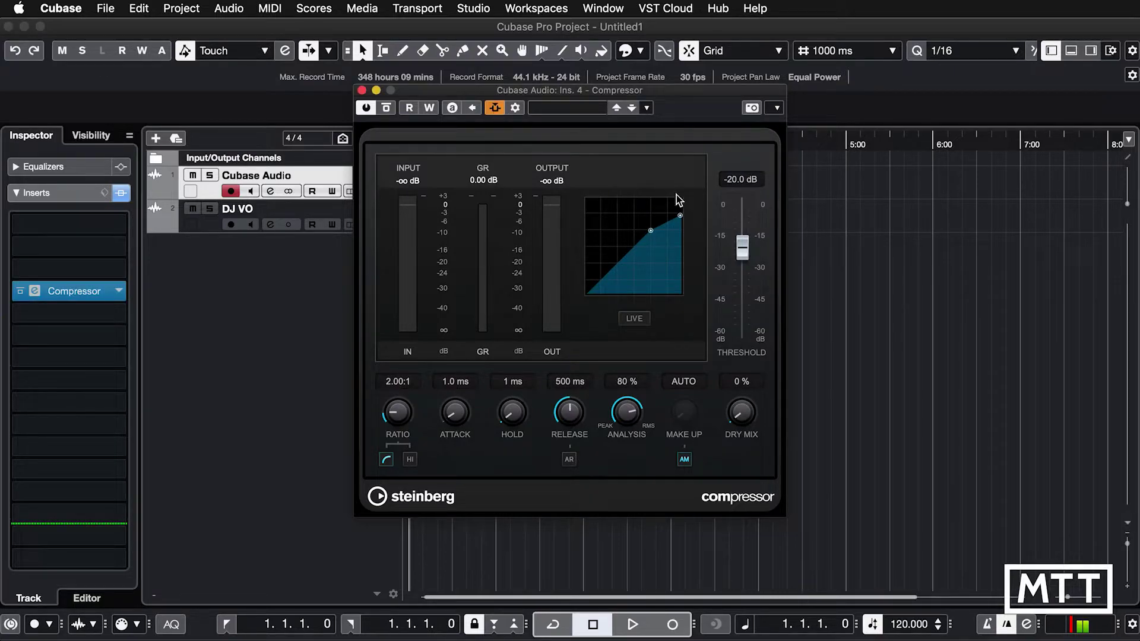
Set the Compressor ratio to 5.30:1 and release to 302 ms
drag(680, 216, 681, 230)
drag(584, 406, 572, 447)
click(362, 90)
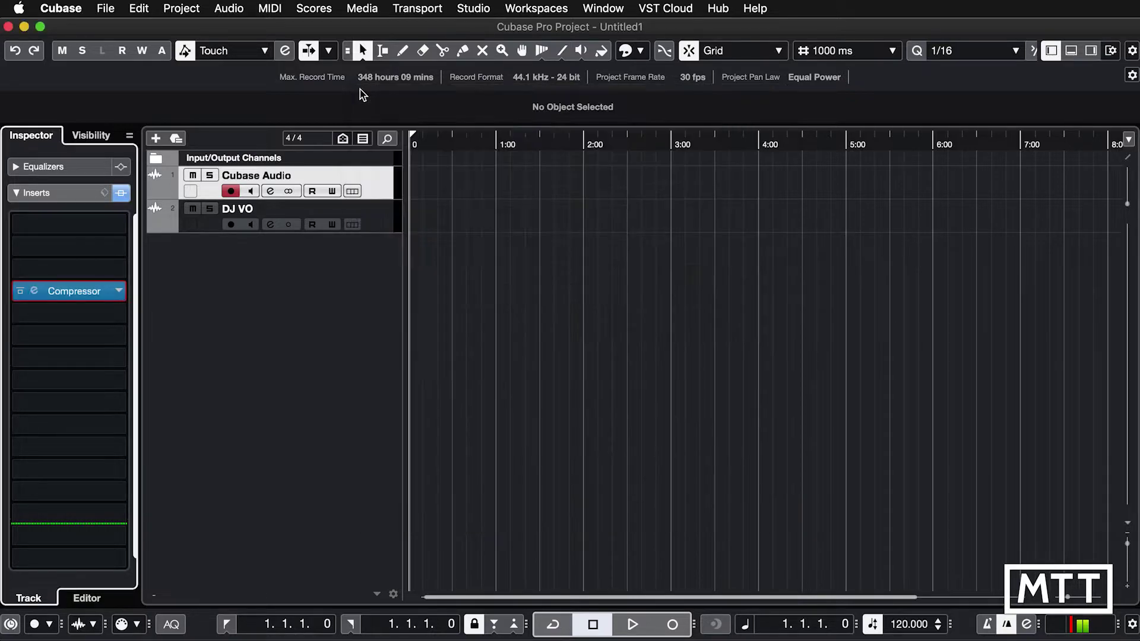
Enlarge the Cubase Audio and DJ VO track rows with Shift+H
key(shift+h)
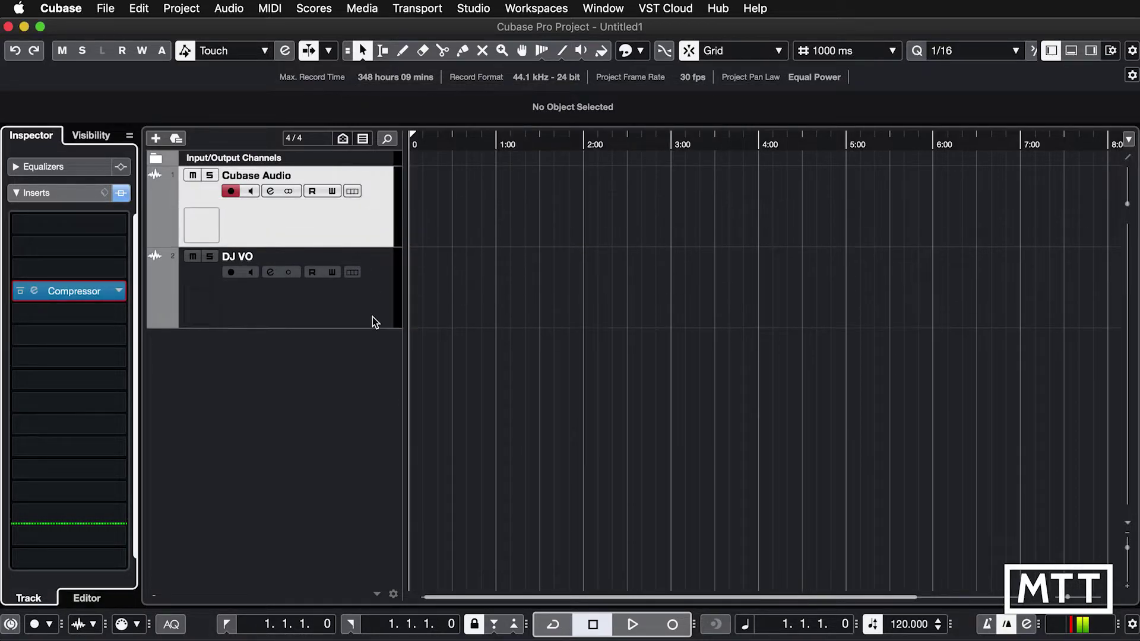
click(368, 364)
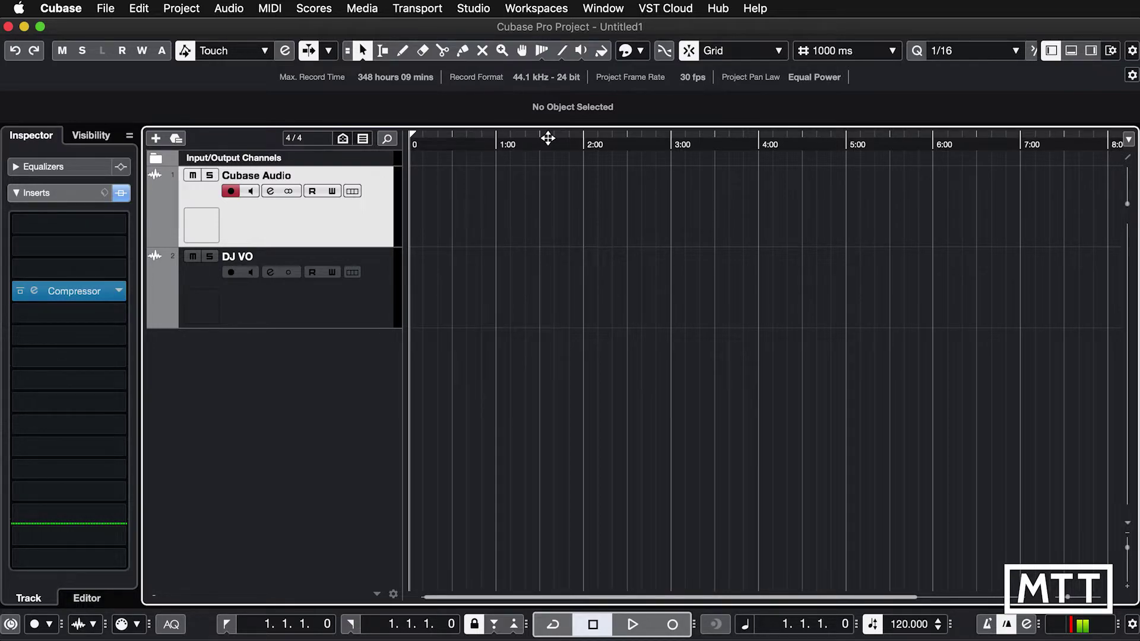
click(106, 10)
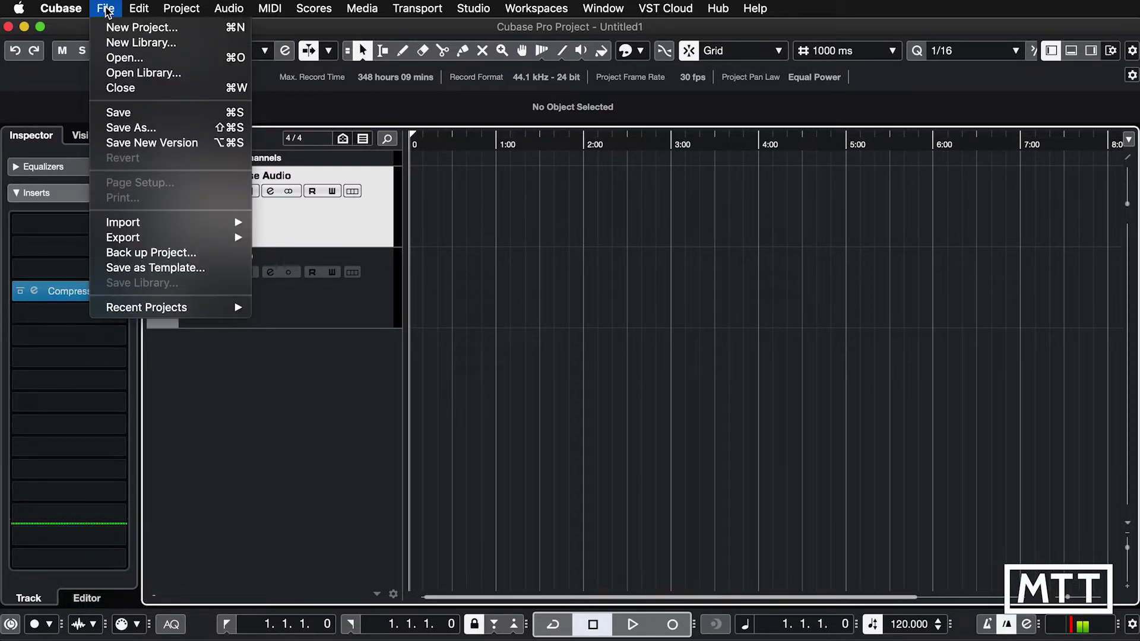
Save a Recording template 'MTT Video VO' with summary 'MTT Voiceover Template 2021'
click(172, 270)
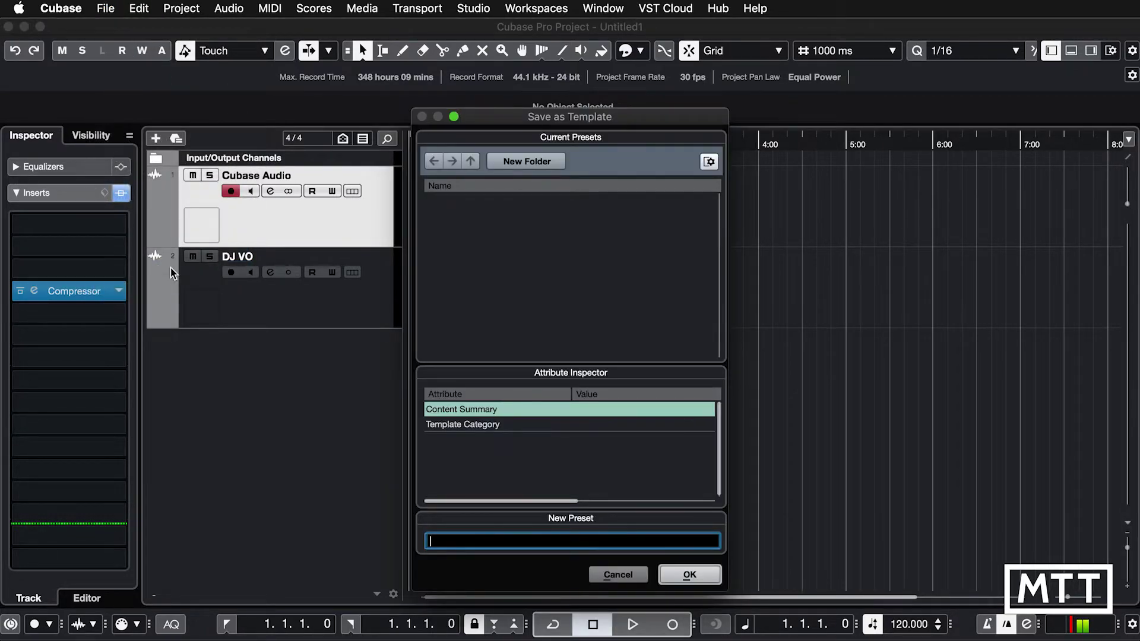
click(587, 408)
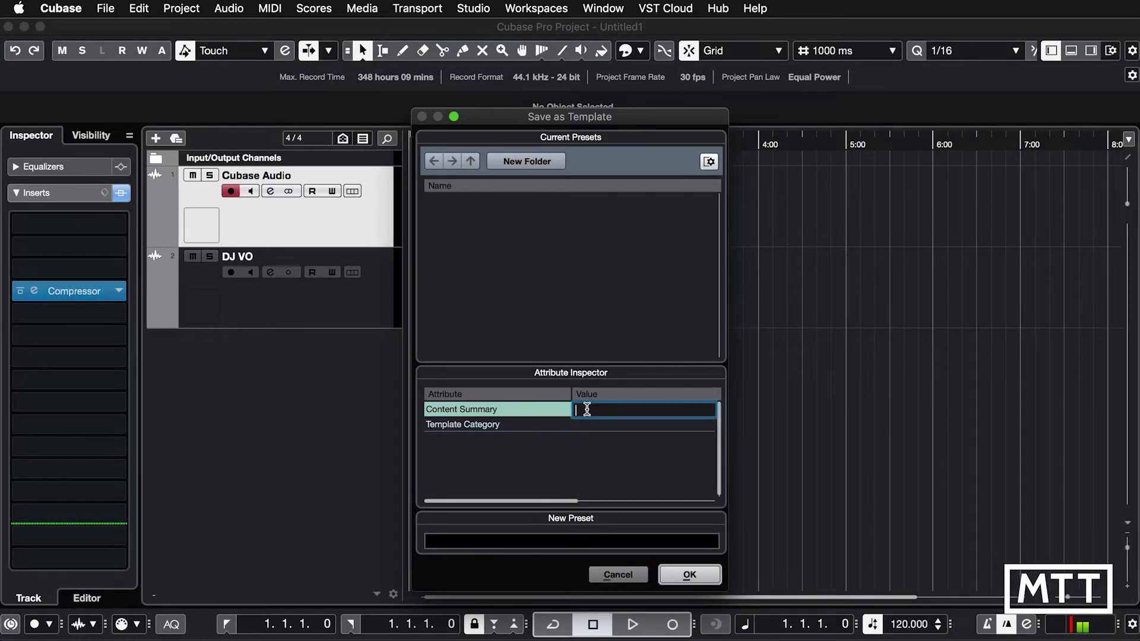
text(MTT Voiceover Template )
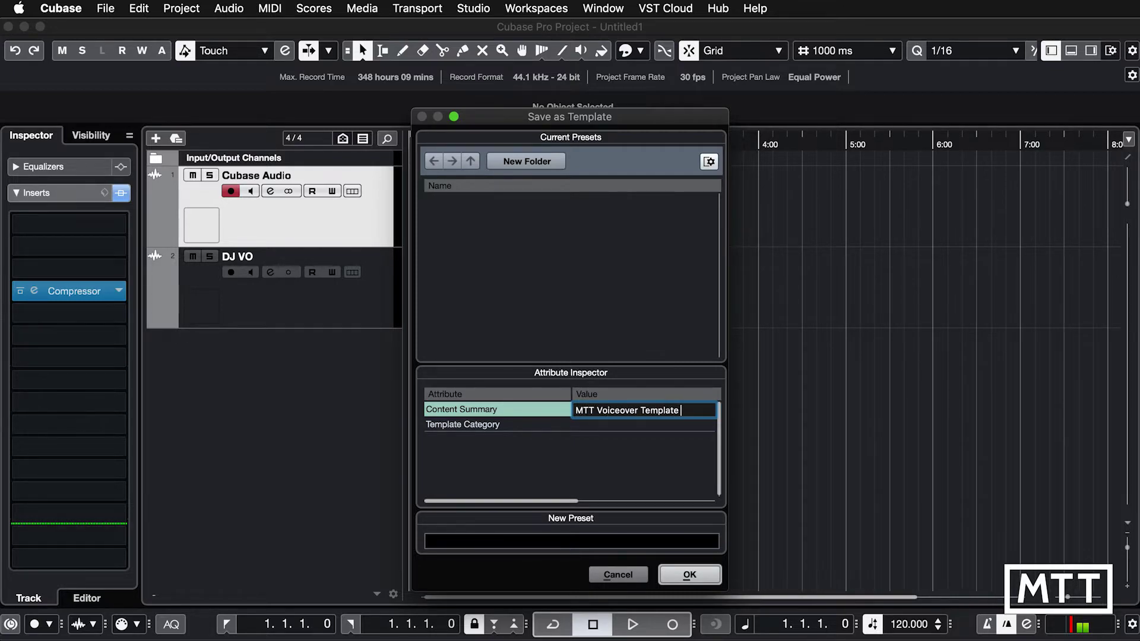
text(2021)
key(Return)
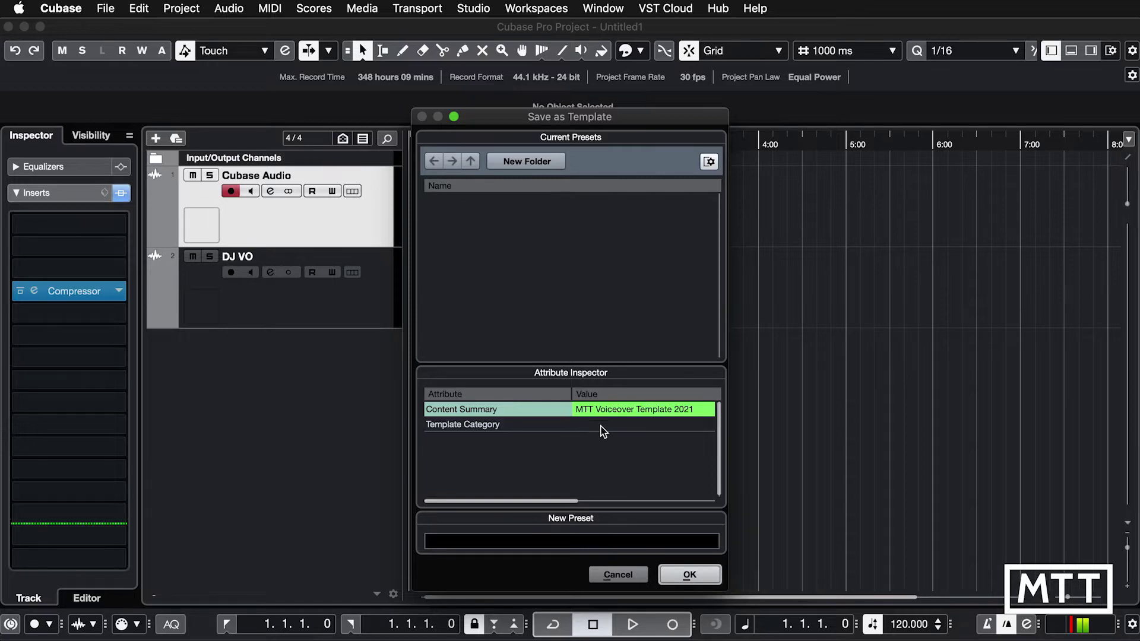
click(594, 425)
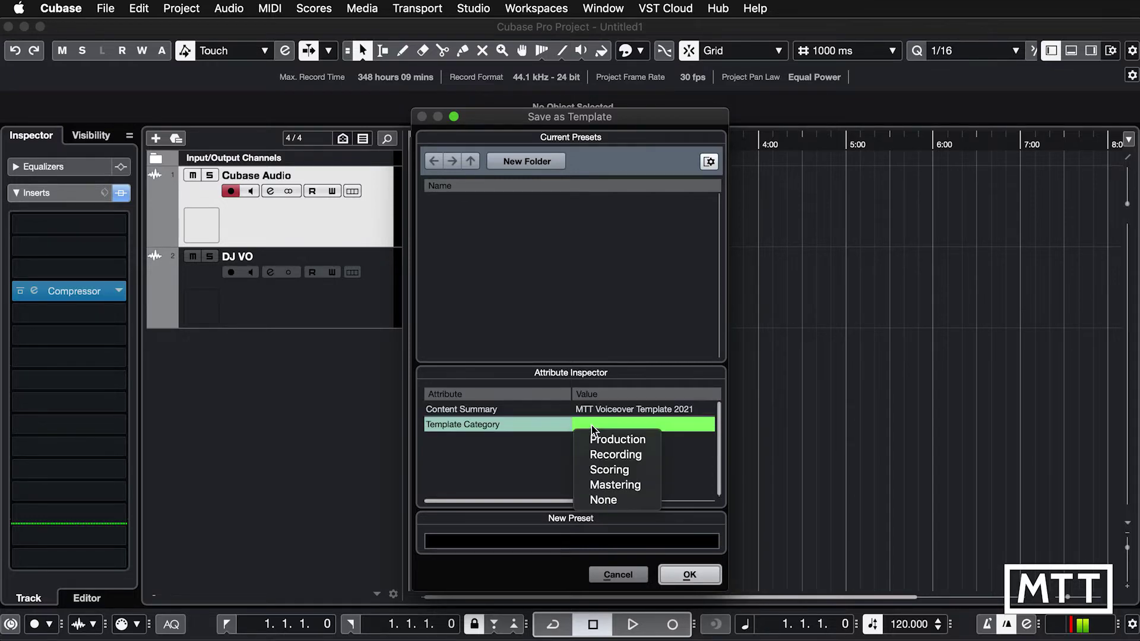
click(617, 455)
click(498, 541)
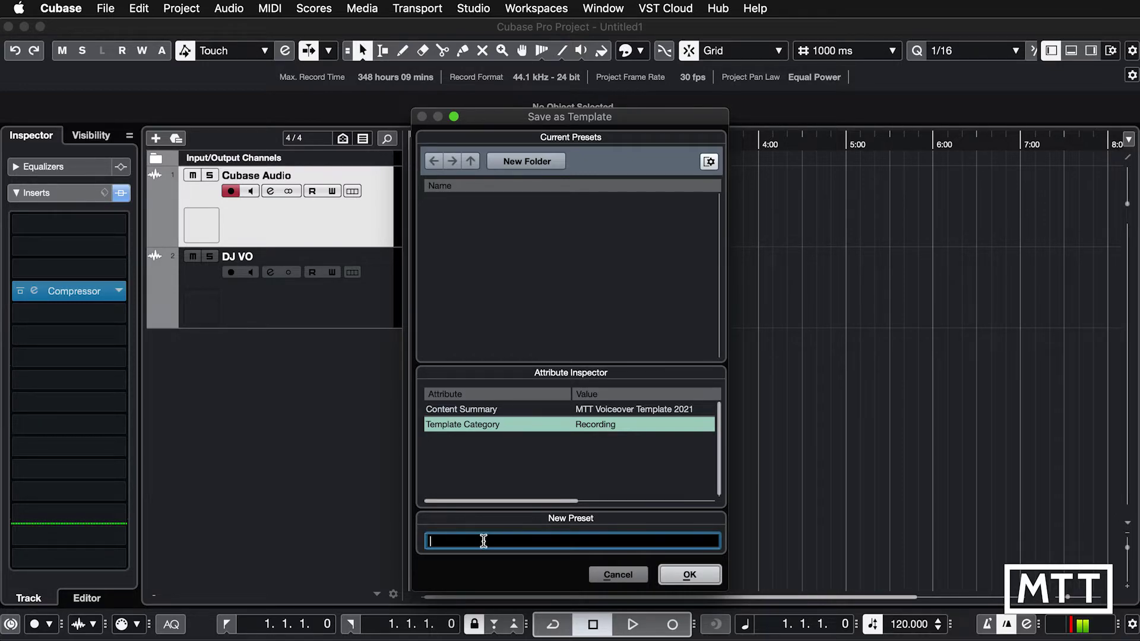
text(MTT Video VO)
click(689, 574)
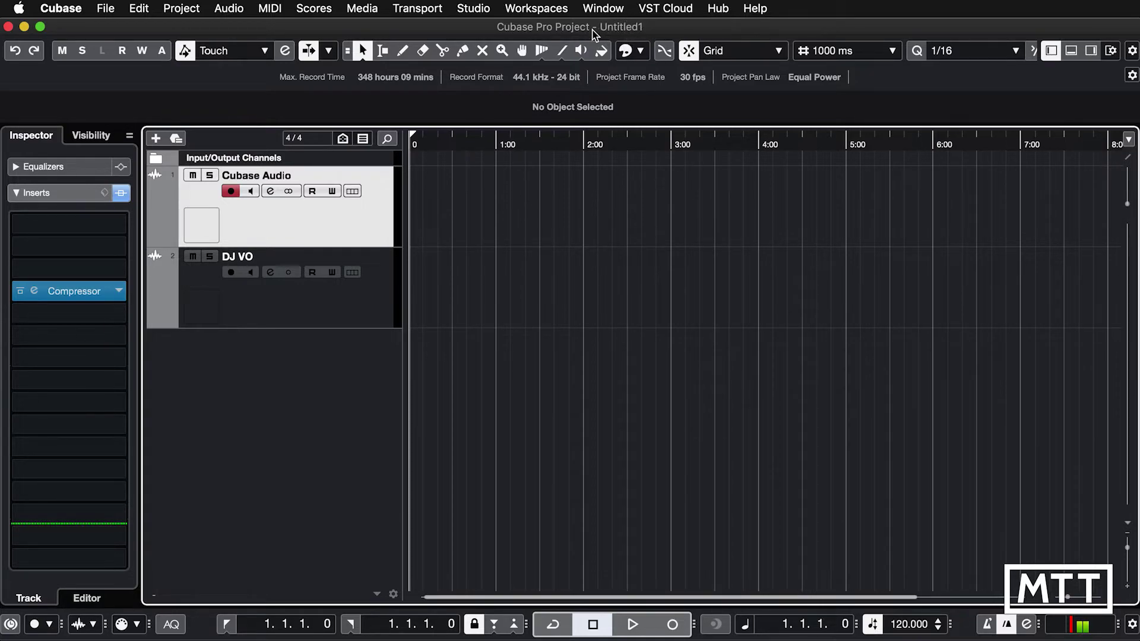
Close the Untitled1 project, discarding its unsaved changes
click(8, 26)
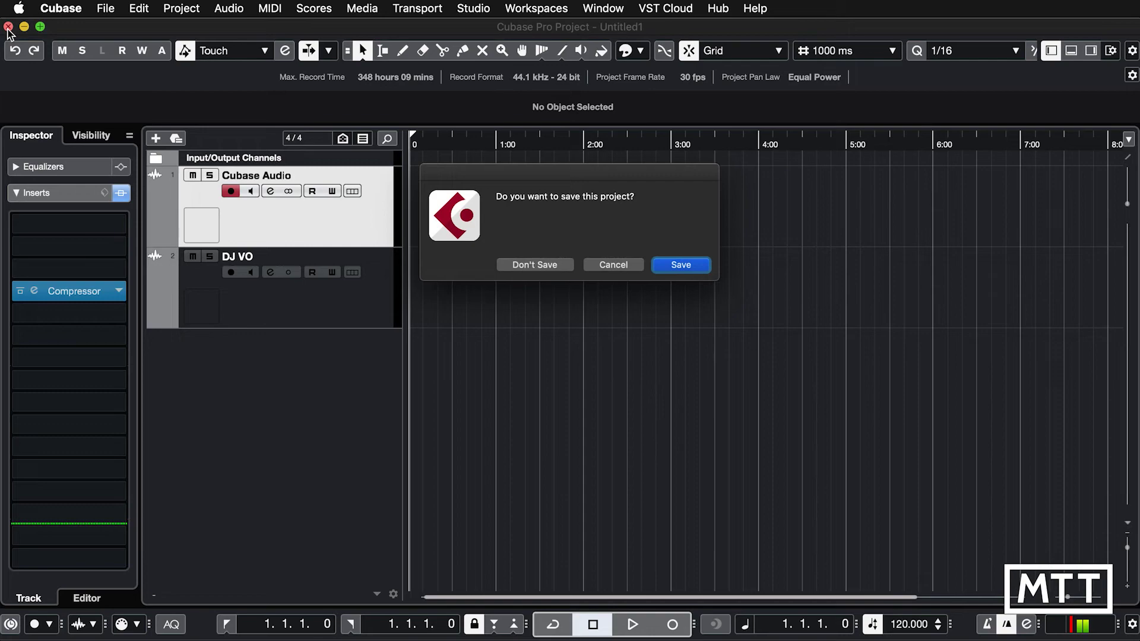
click(552, 267)
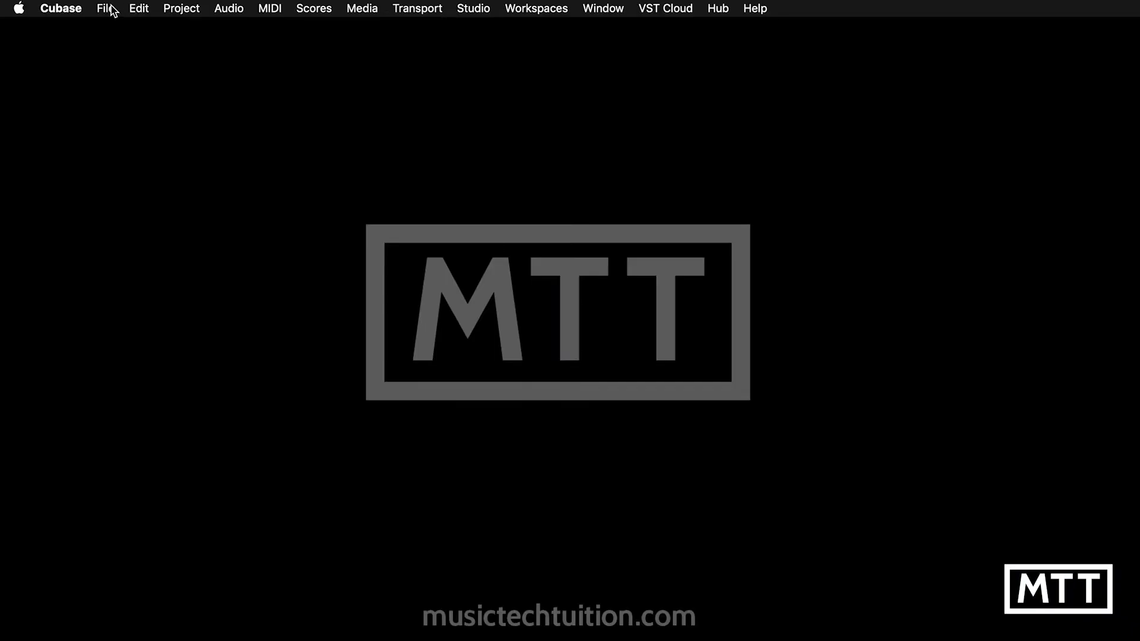
Create a new project from the Recording template 'MTT Video VO' in the Hub
click(107, 8)
click(119, 28)
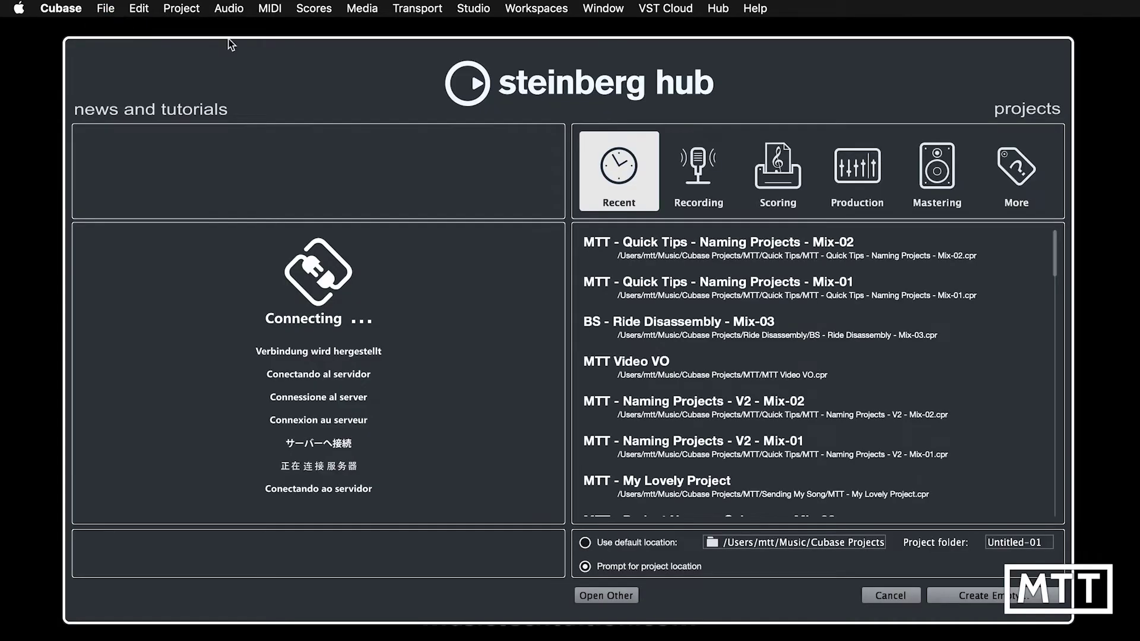
click(699, 172)
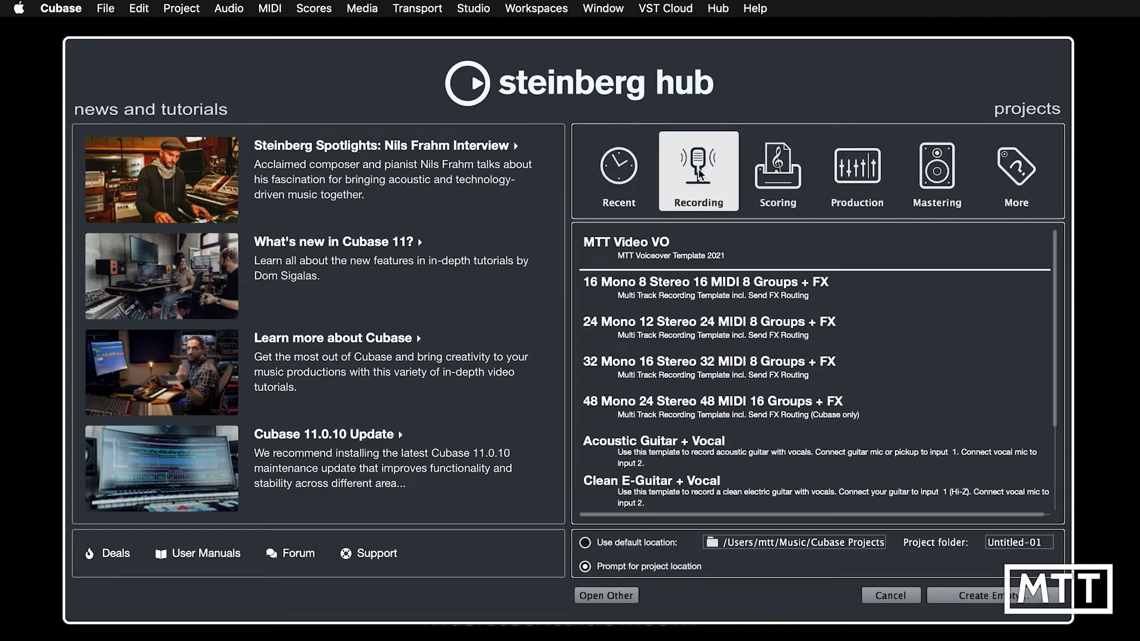
click(614, 253)
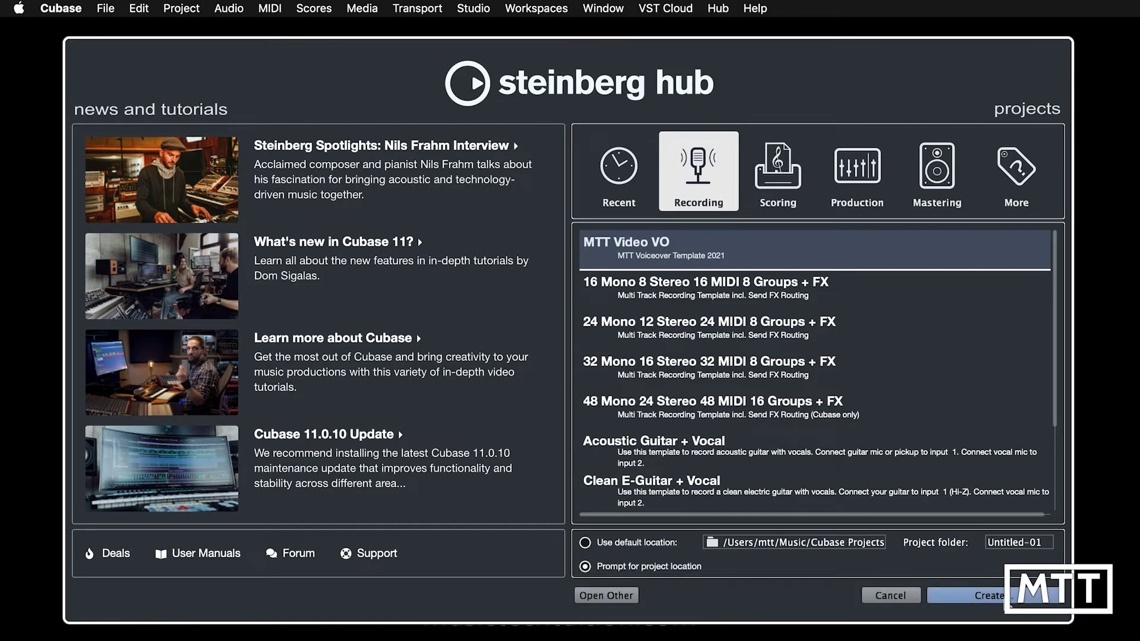
click(996, 597)
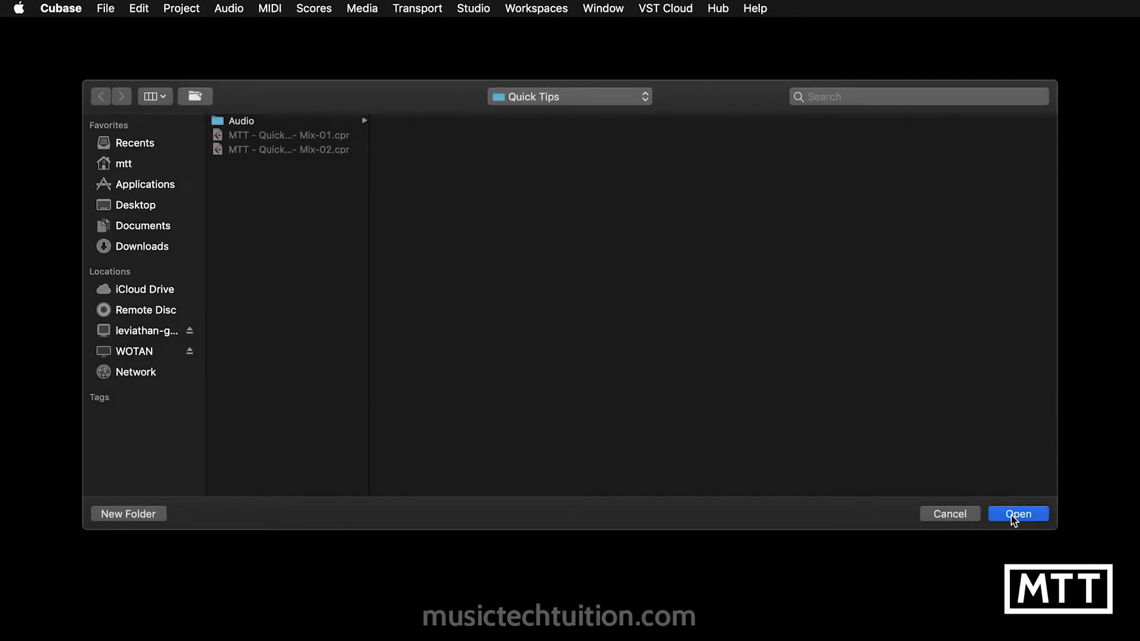
click(1014, 517)
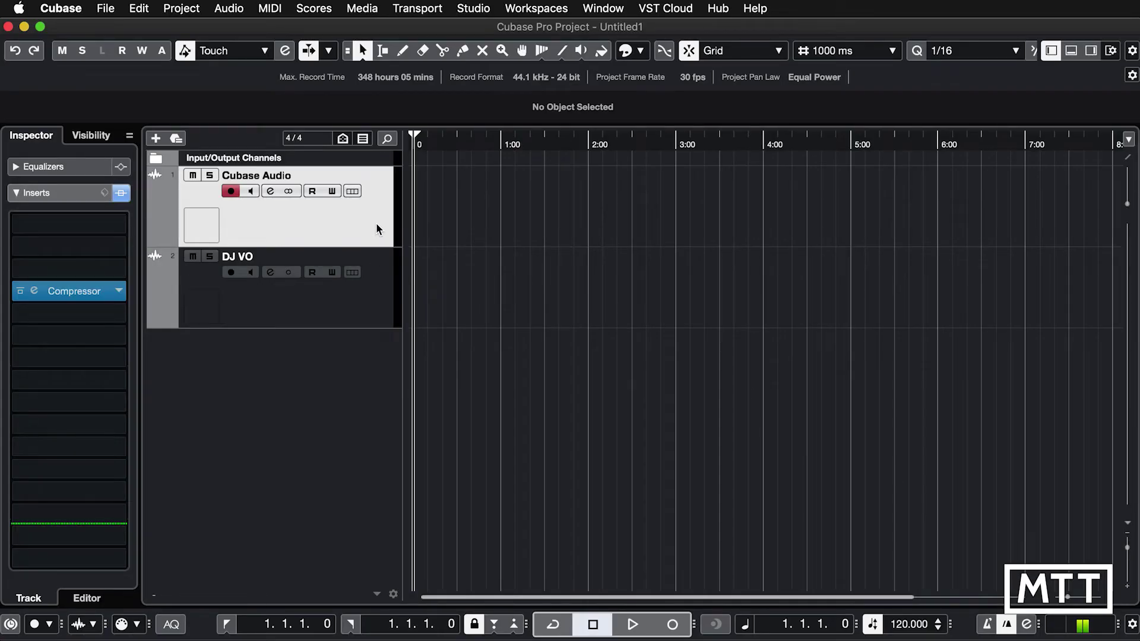
Select DJ VO to show its Gate and MultibandCompressor inserts in the Inspector
click(382, 278)
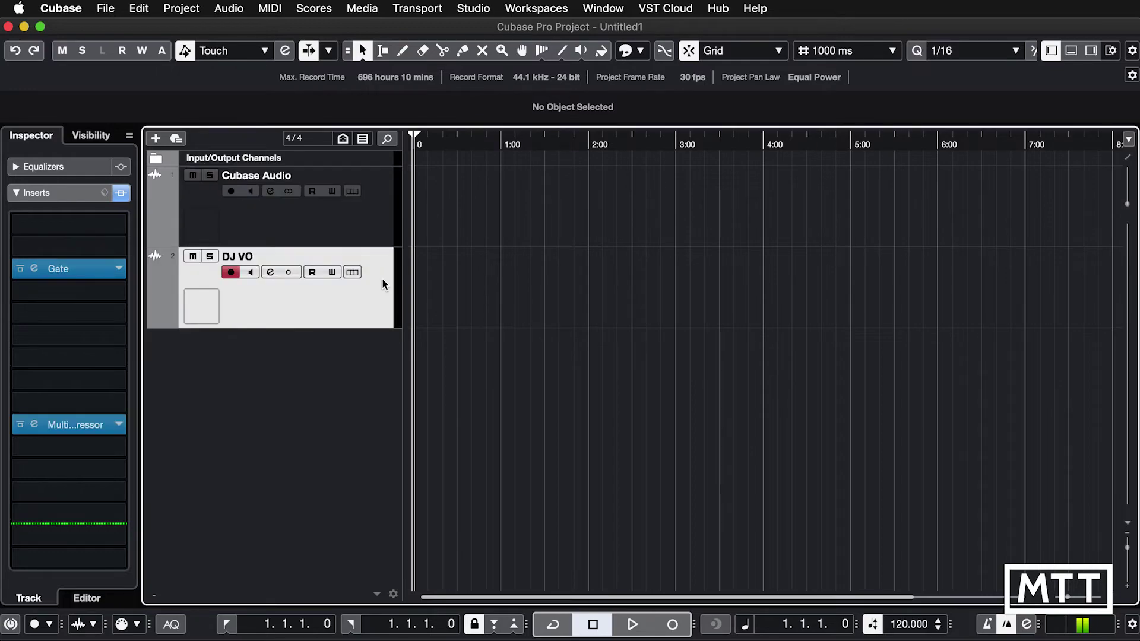